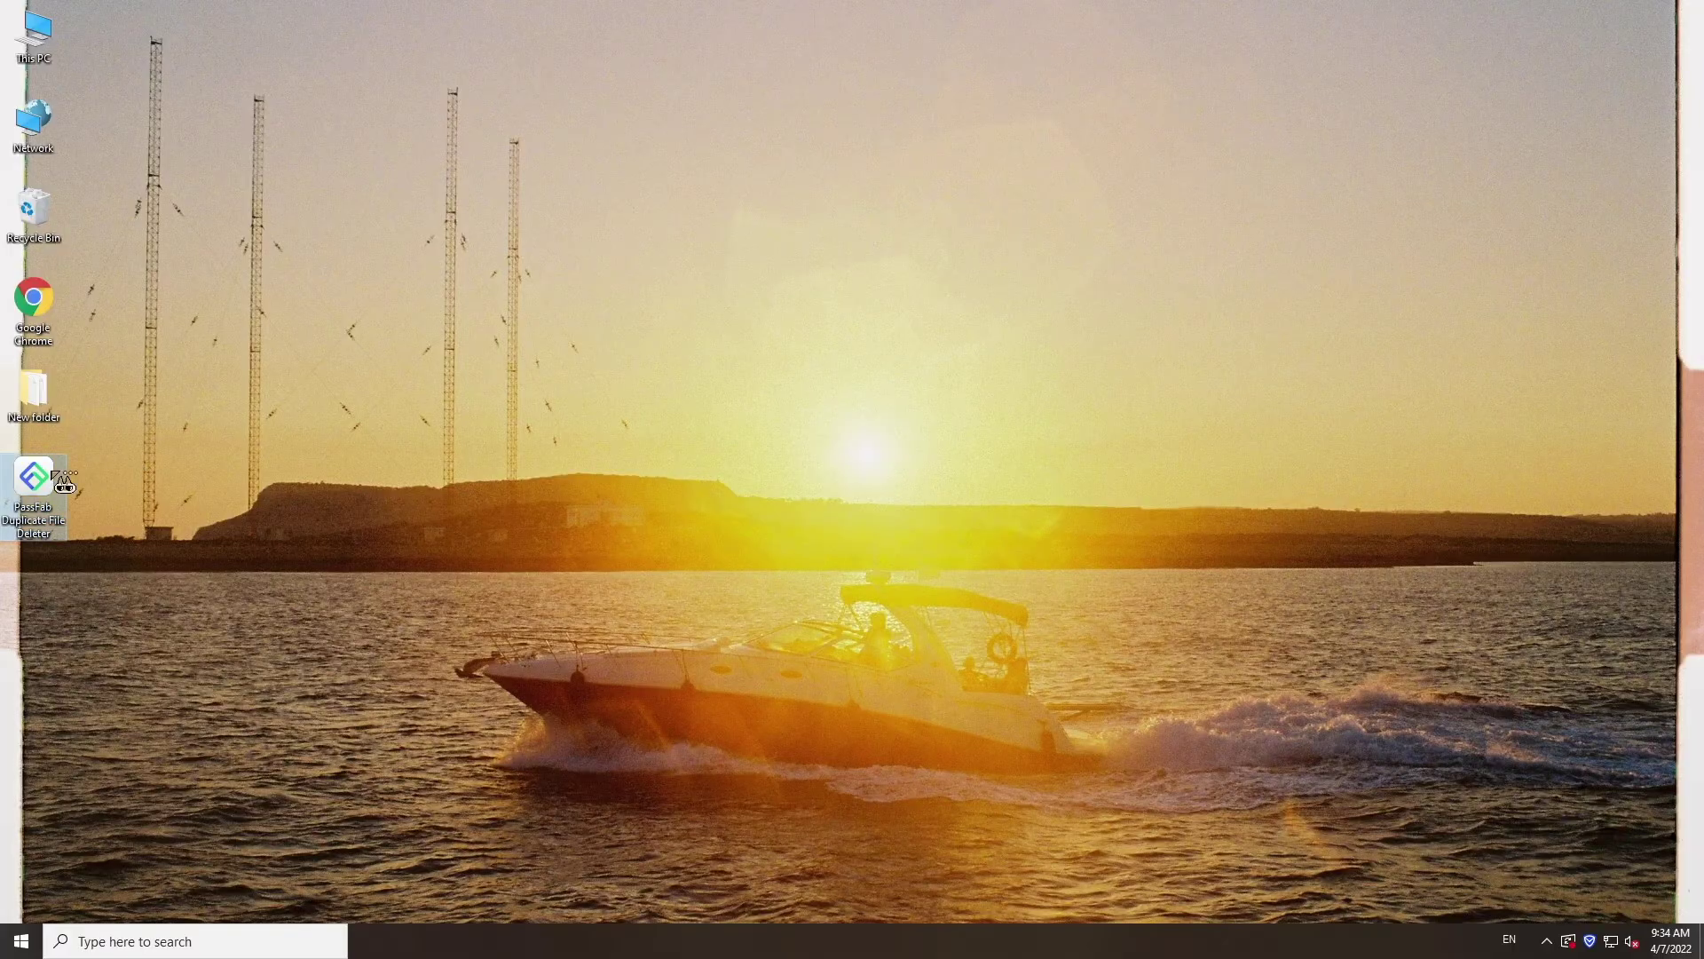
Launch PassFab Duplicate File Deleter and add Local Disk (E:) as the scan location
{"action": "key", "text": "Return"}
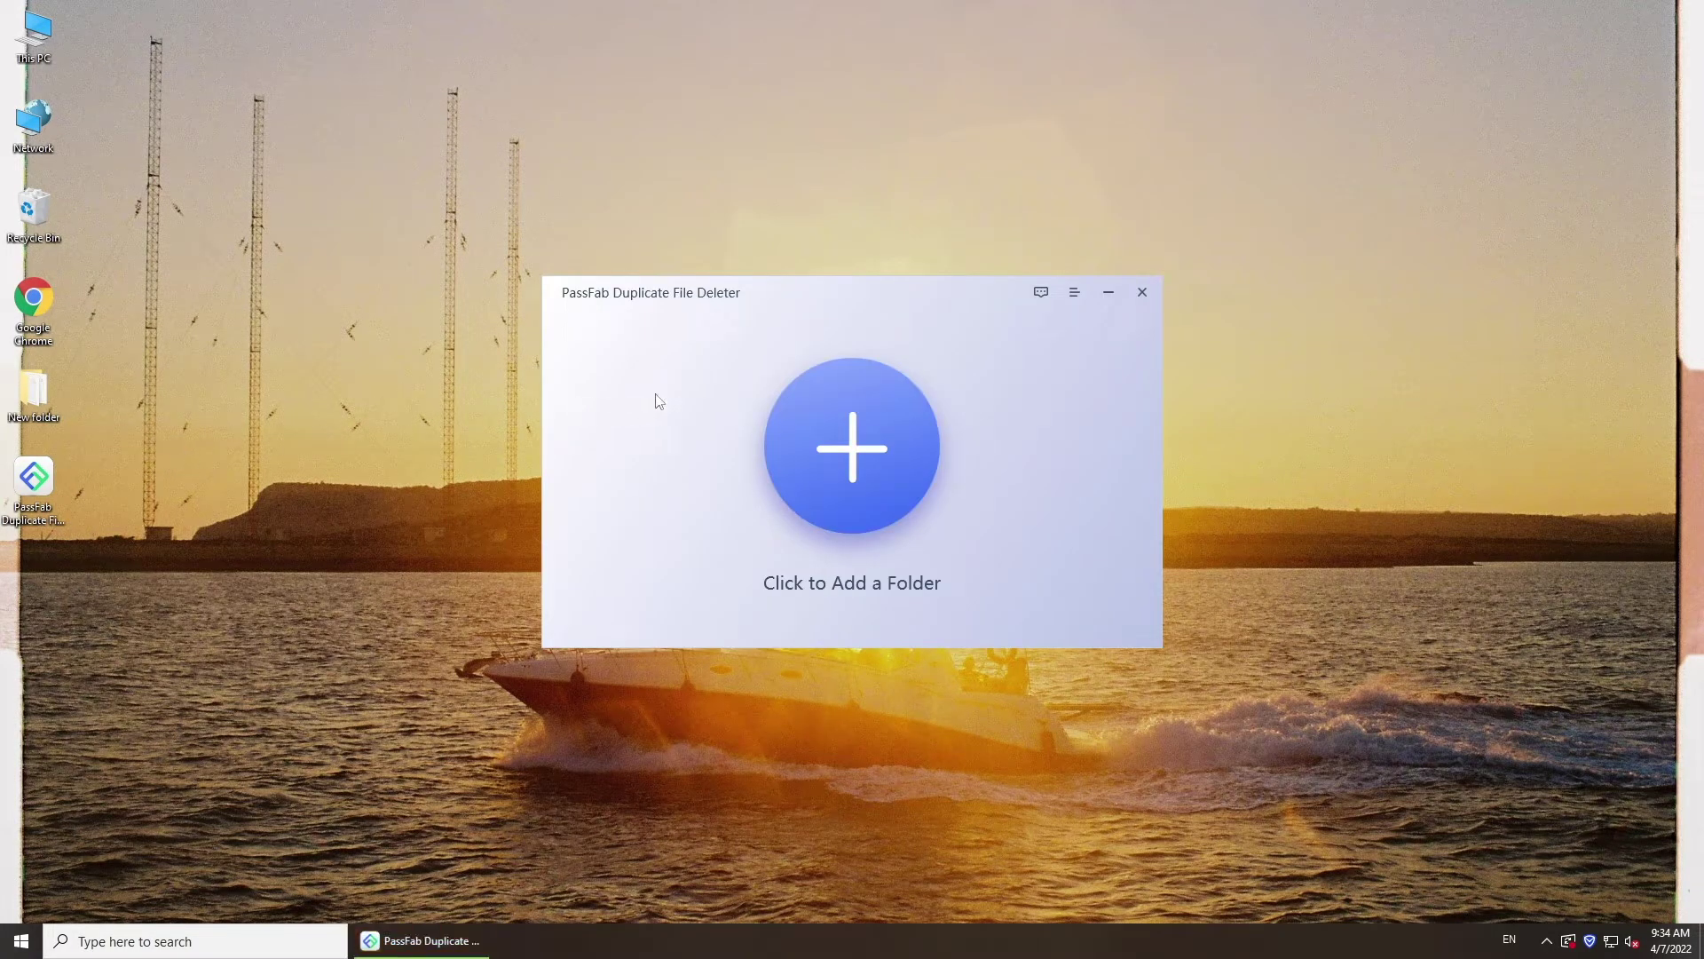
{"action": "left_click", "coordinate": [859, 430]}
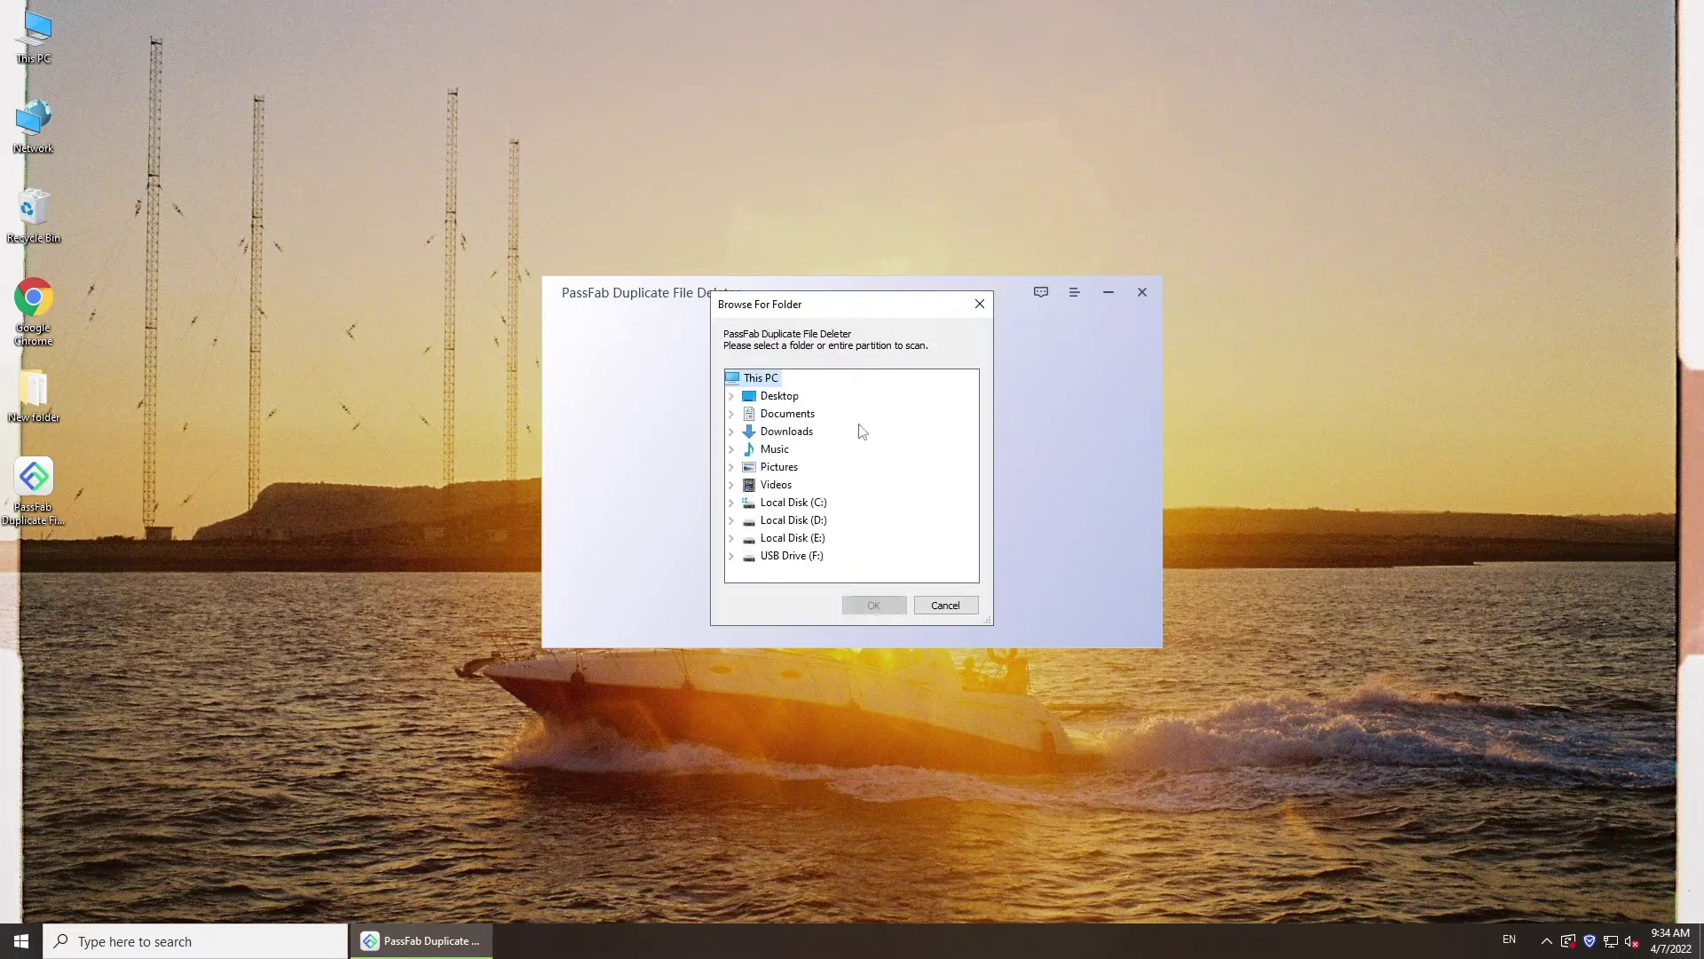
{"action": "double_click", "coordinate": [786, 538]}
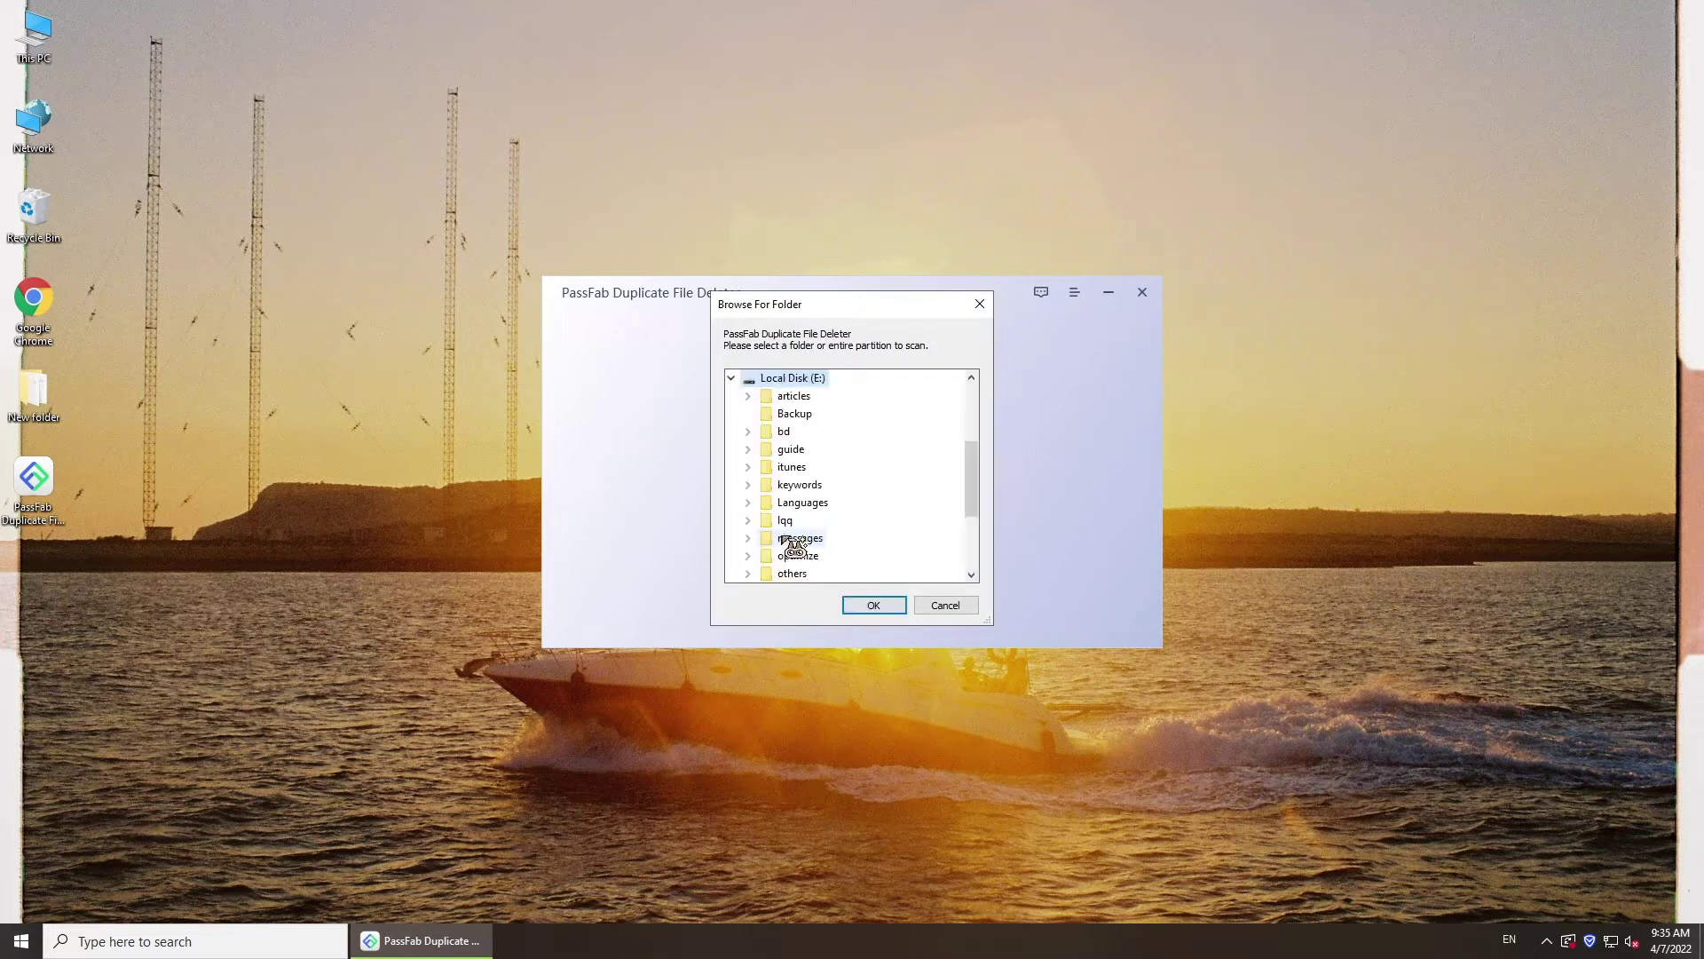
{"action": "left_click", "coordinate": [871, 607]}
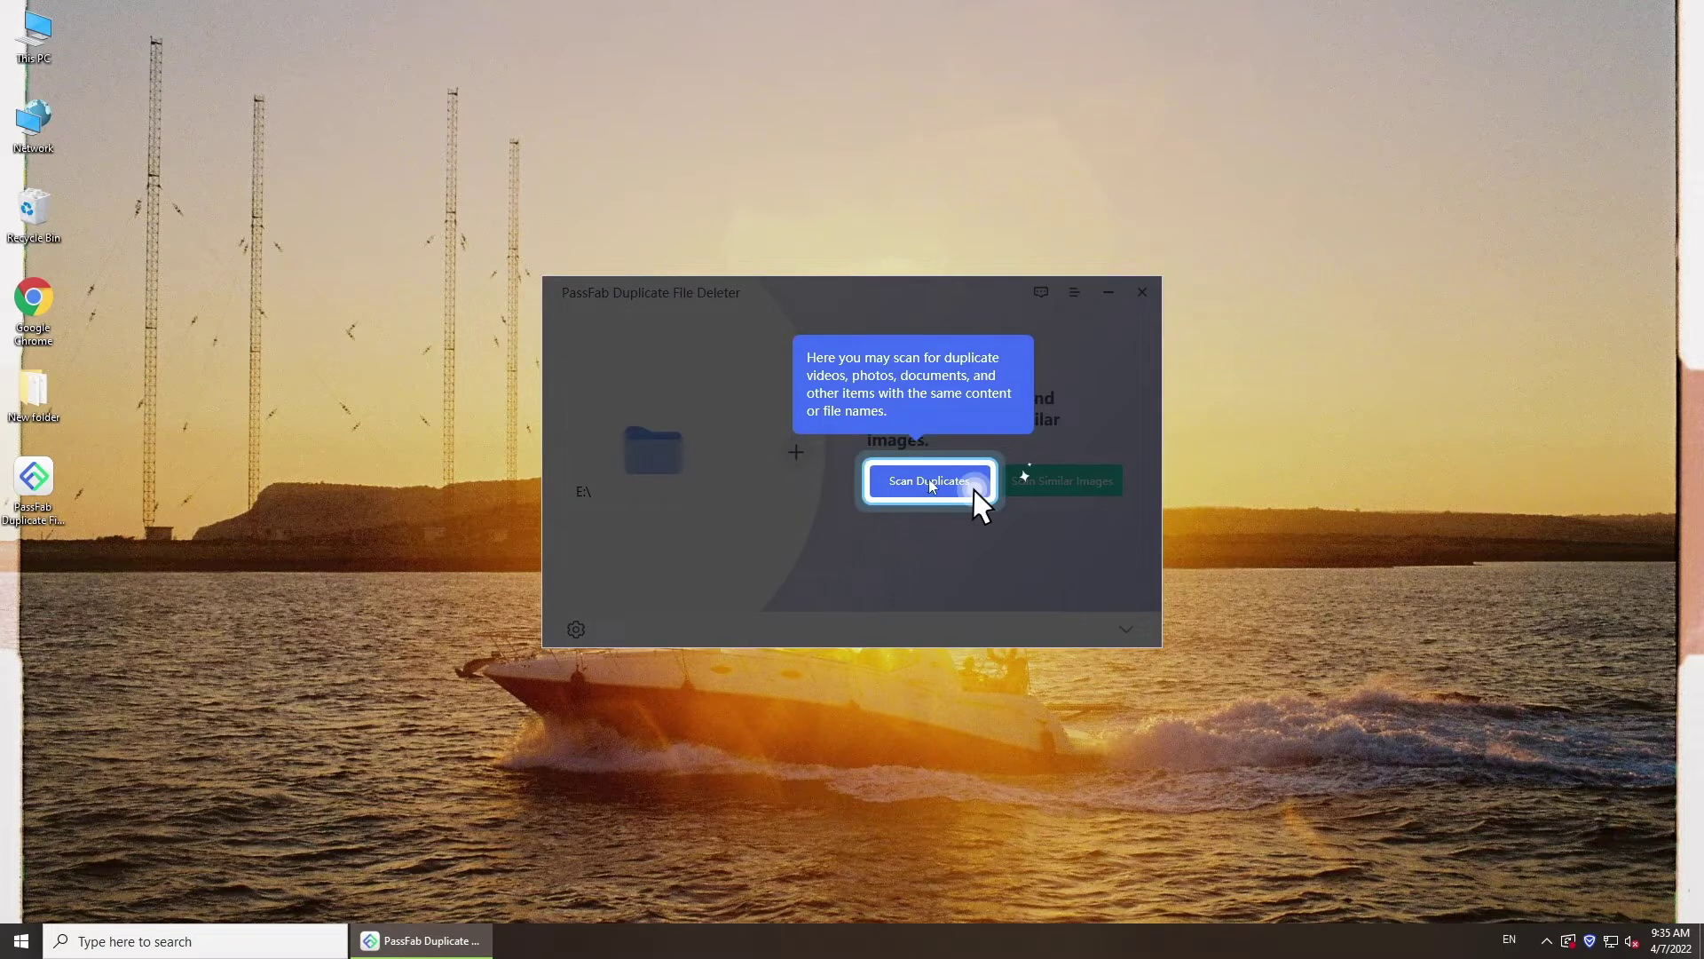
{"action": "left_click", "coordinate": [1050, 481]}
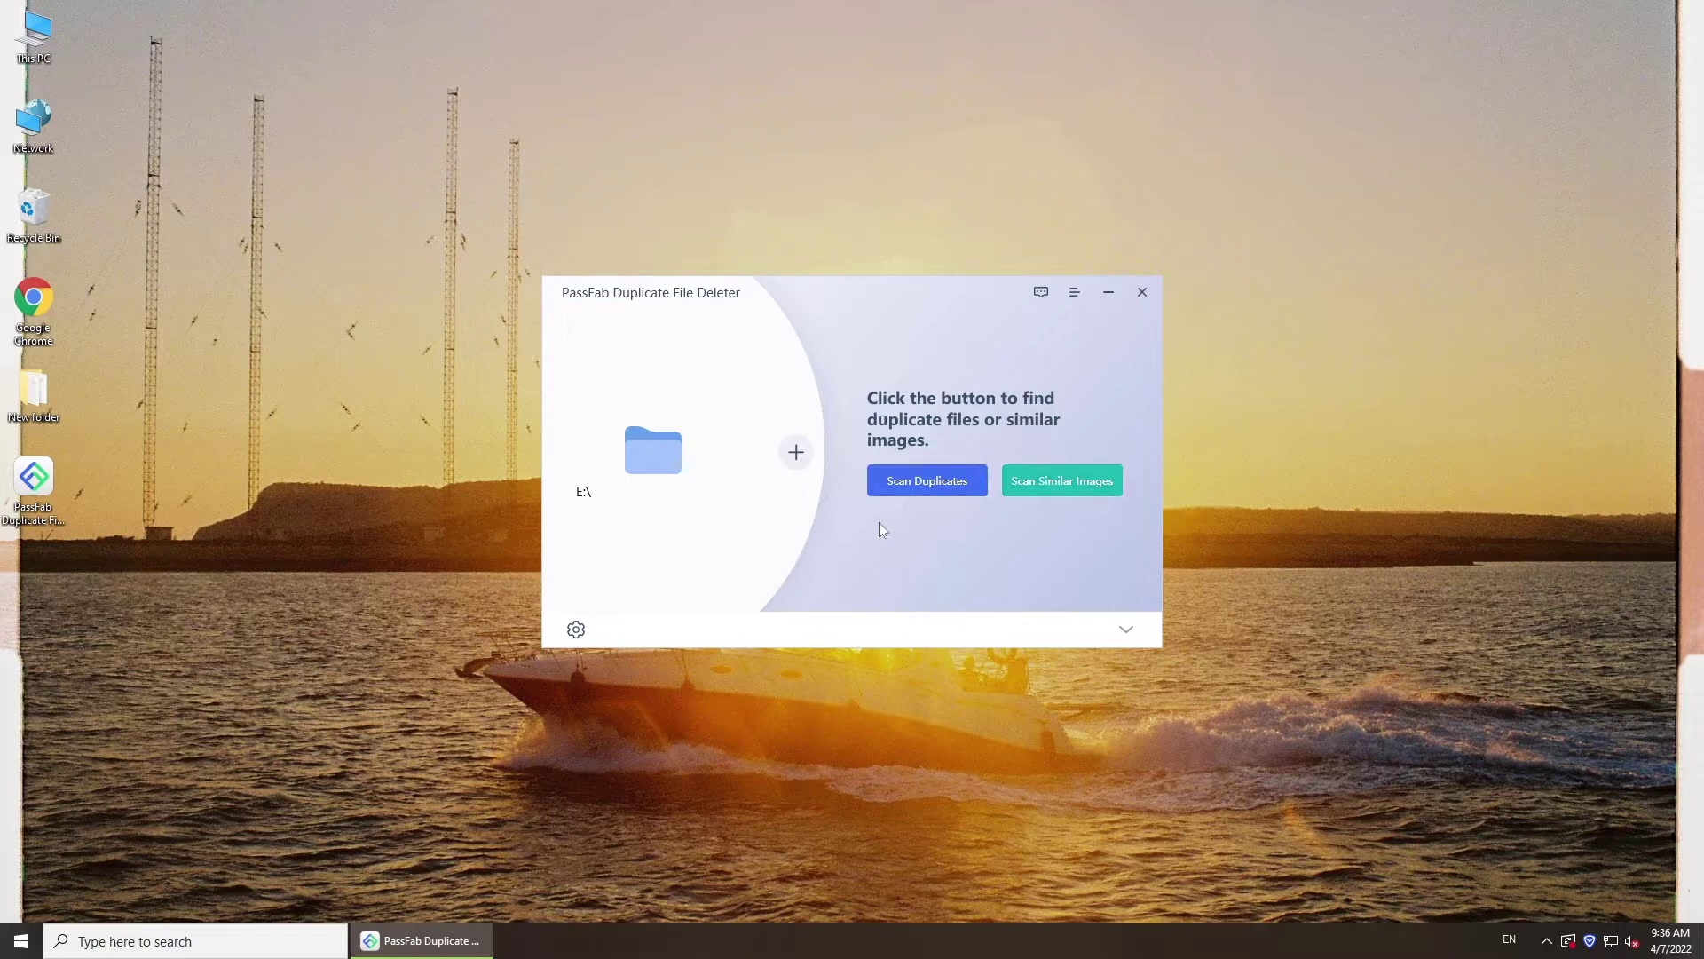
Review the General, Ignore and Duplicate files settings, keeping content matching and all file types, including Others
{"action": "left_click", "coordinate": [575, 628]}
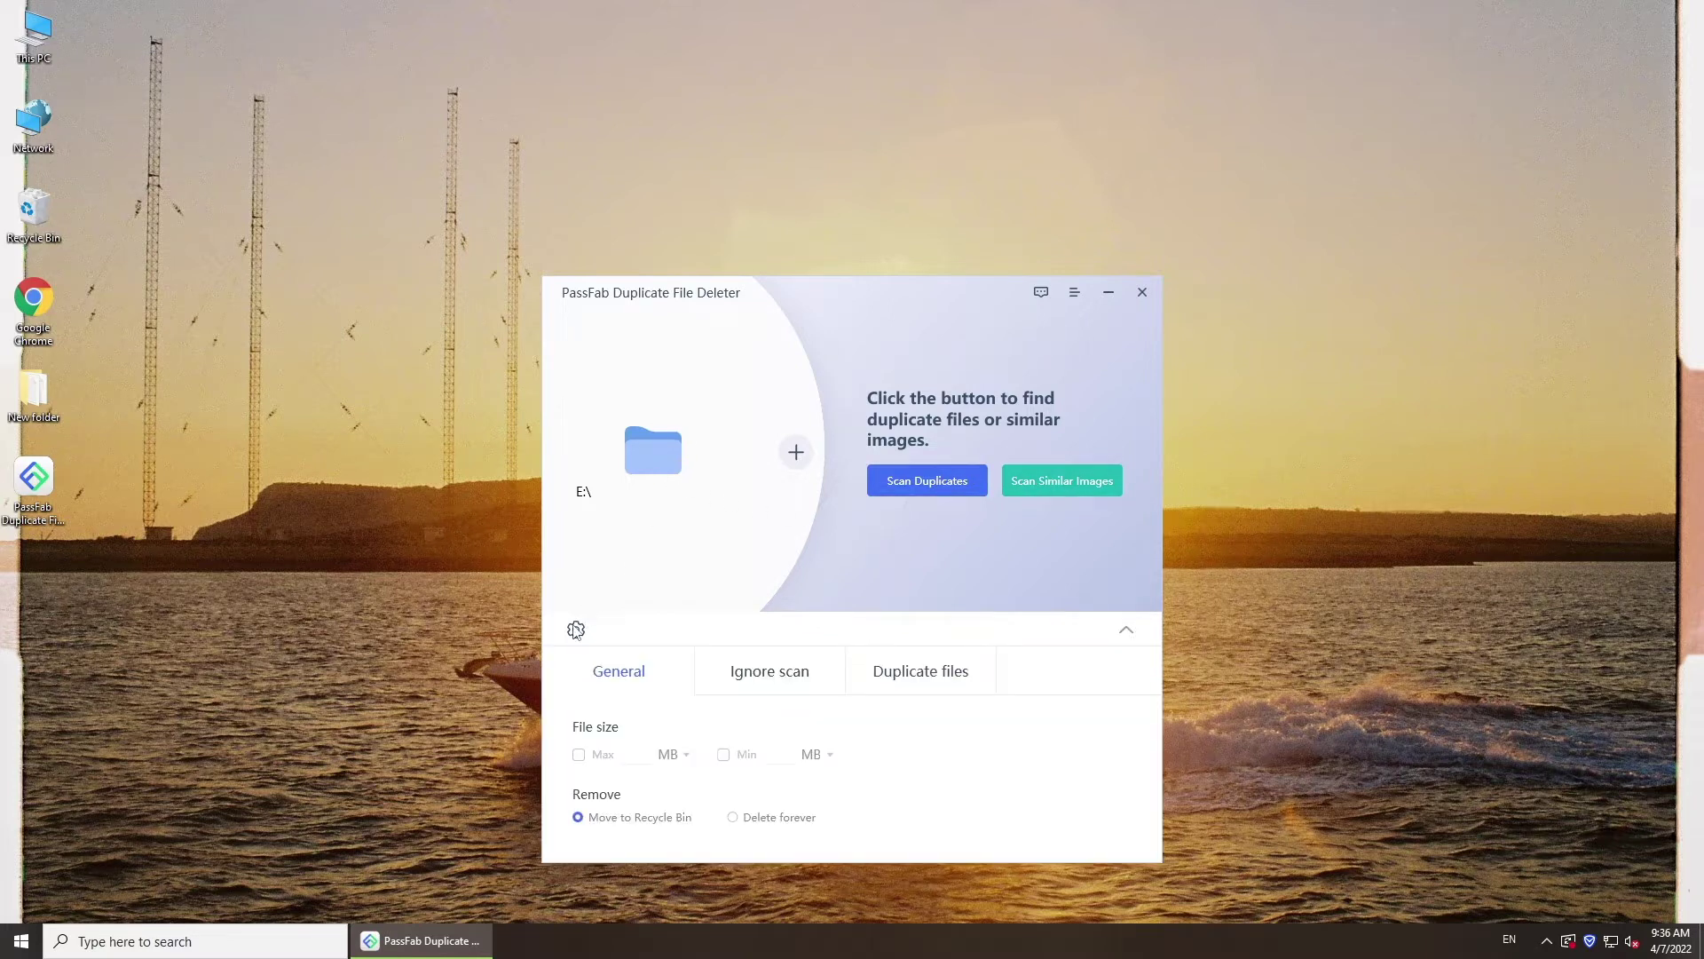
{"action": "left_click_drag", "start_coordinate": [825, 309], "coordinate": [825, 226]}
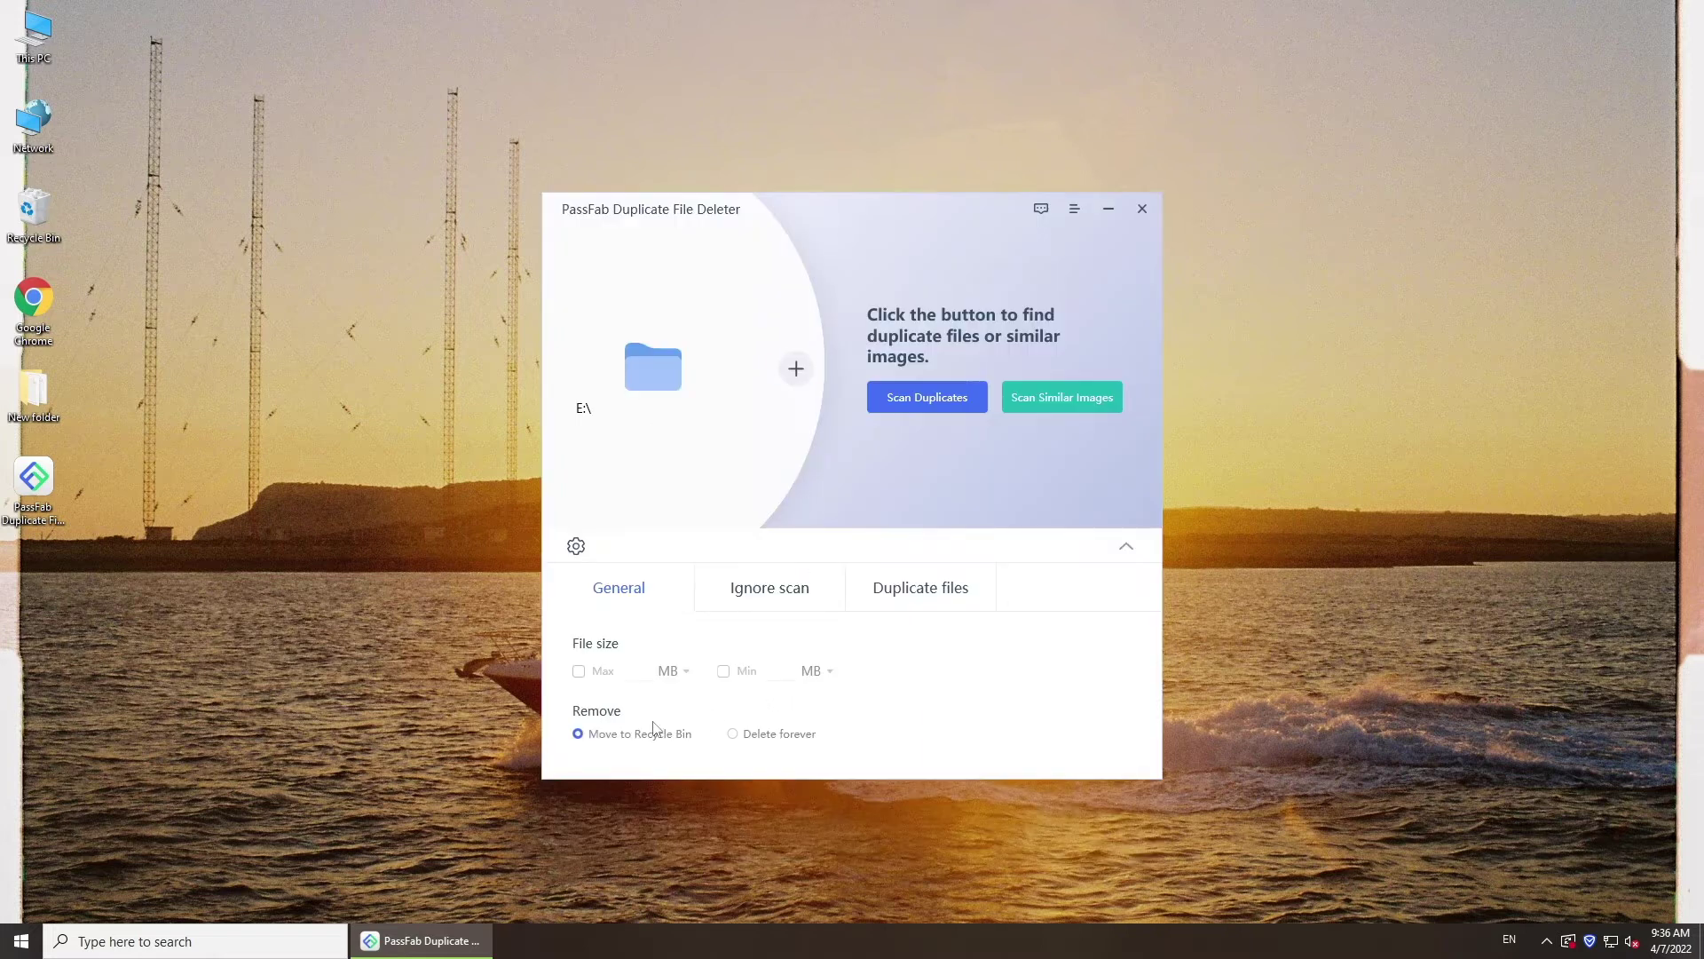
{"action": "left_click", "coordinate": [803, 591]}
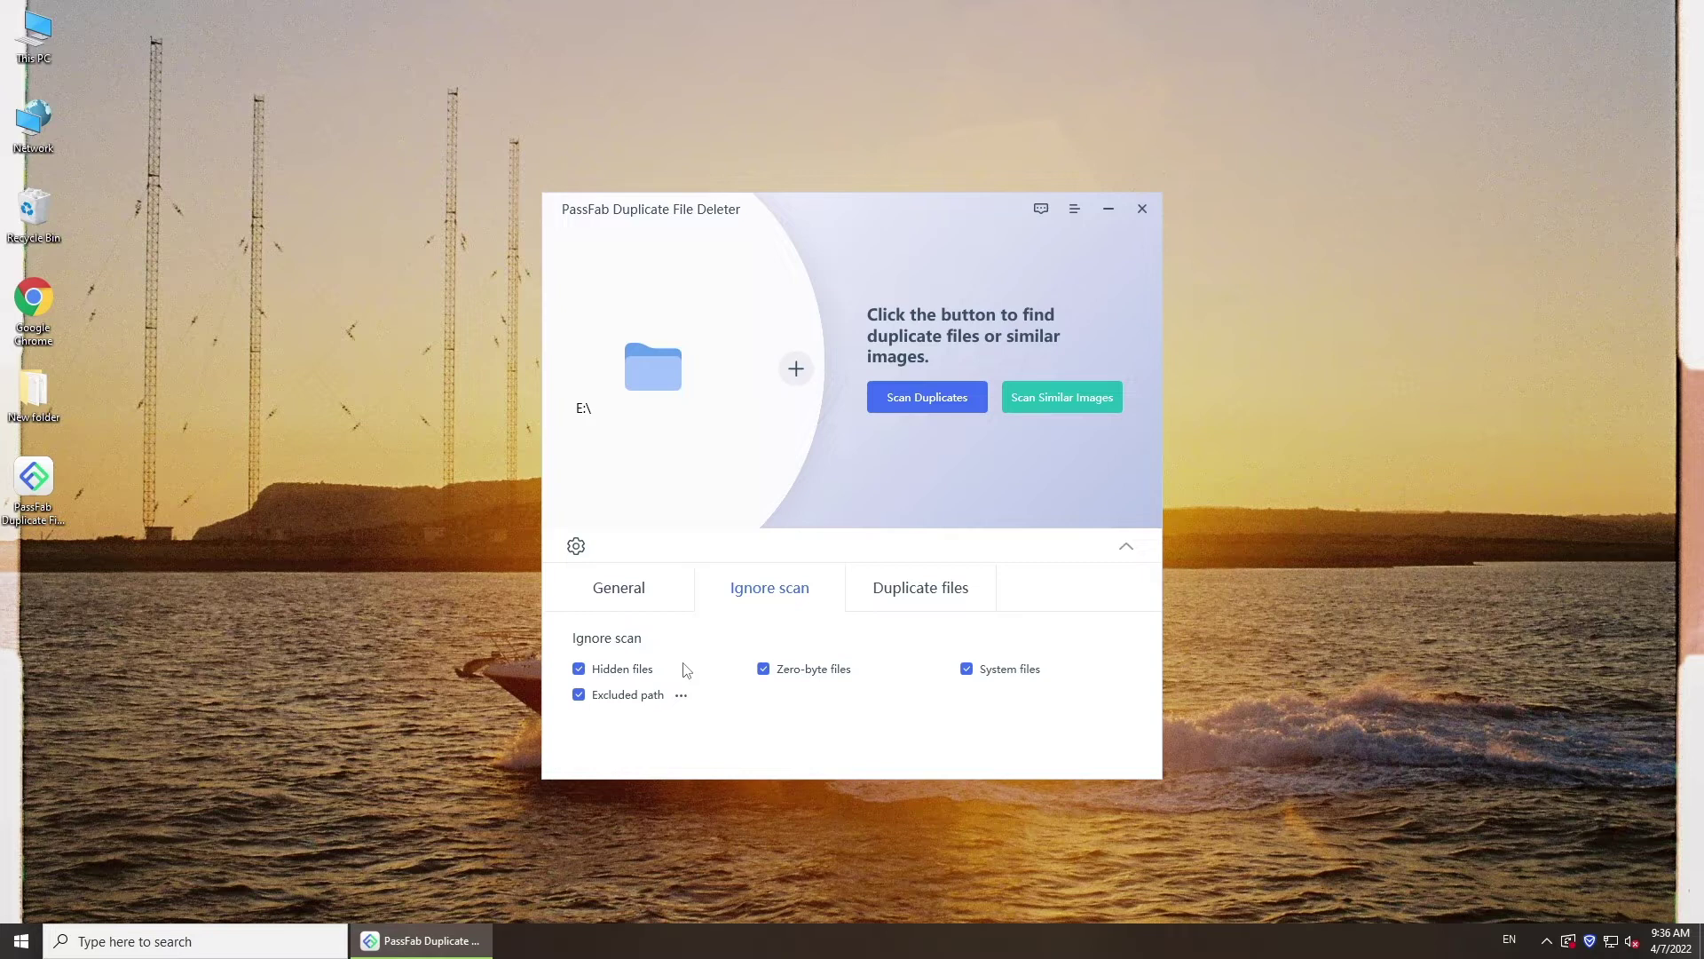
{"action": "left_click", "coordinate": [917, 601]}
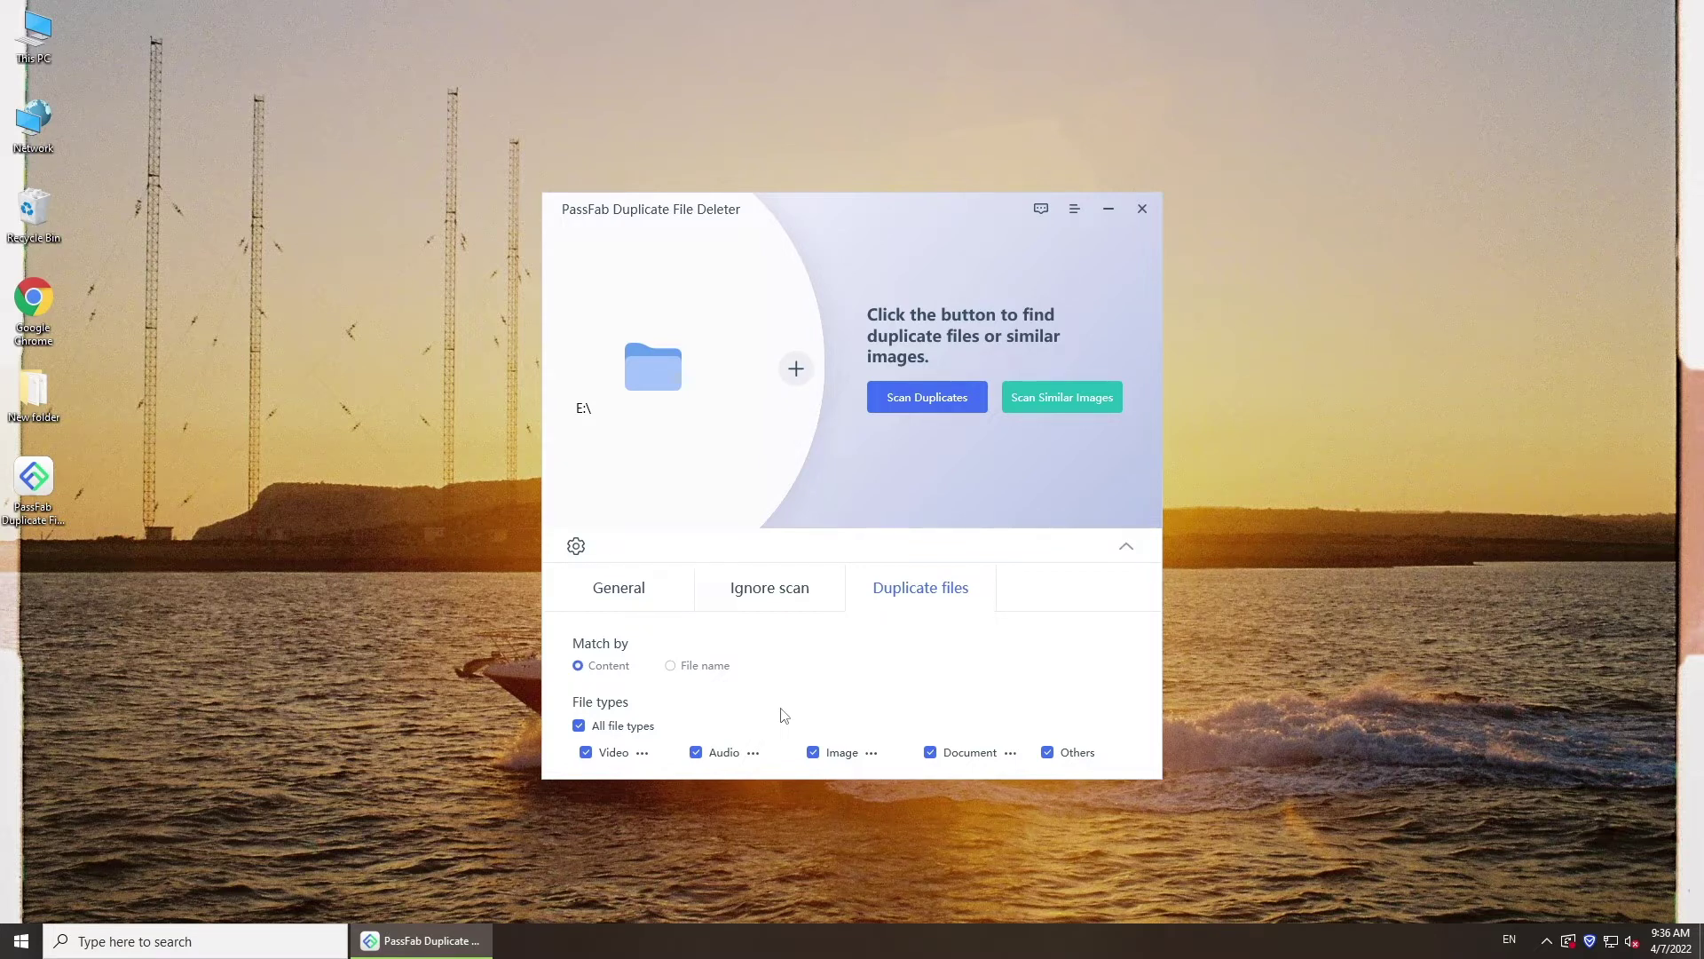
{"action": "left_click", "coordinate": [1012, 754]}
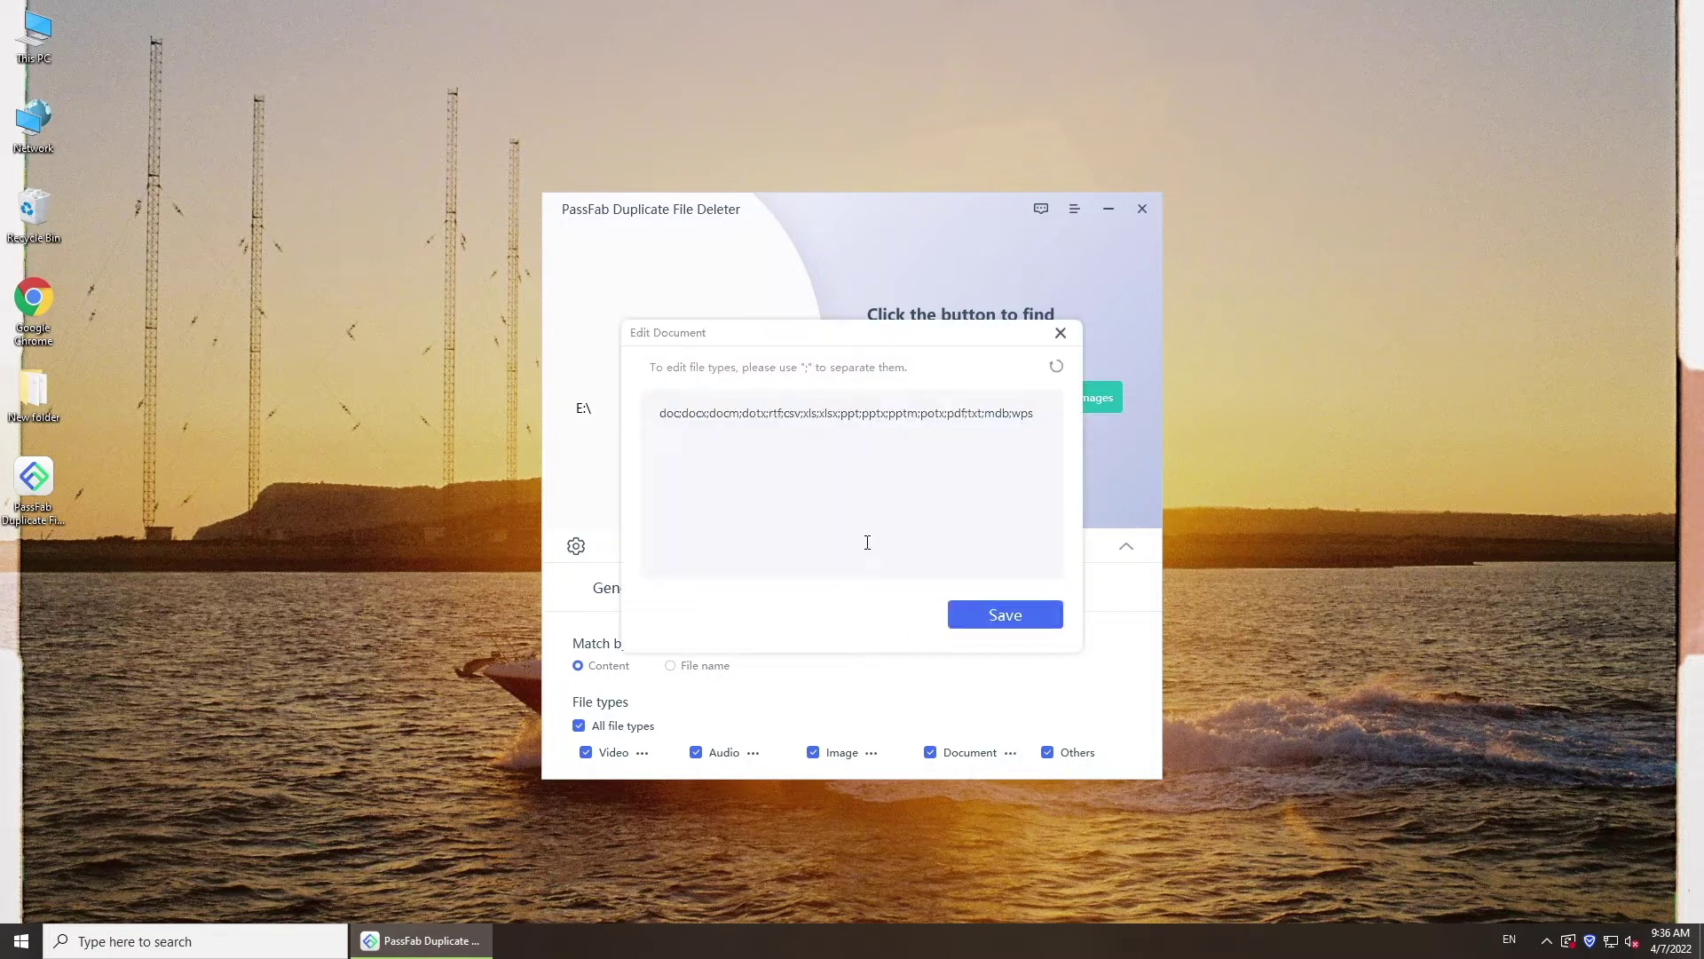
{"action": "left_click", "coordinate": [1061, 333]}
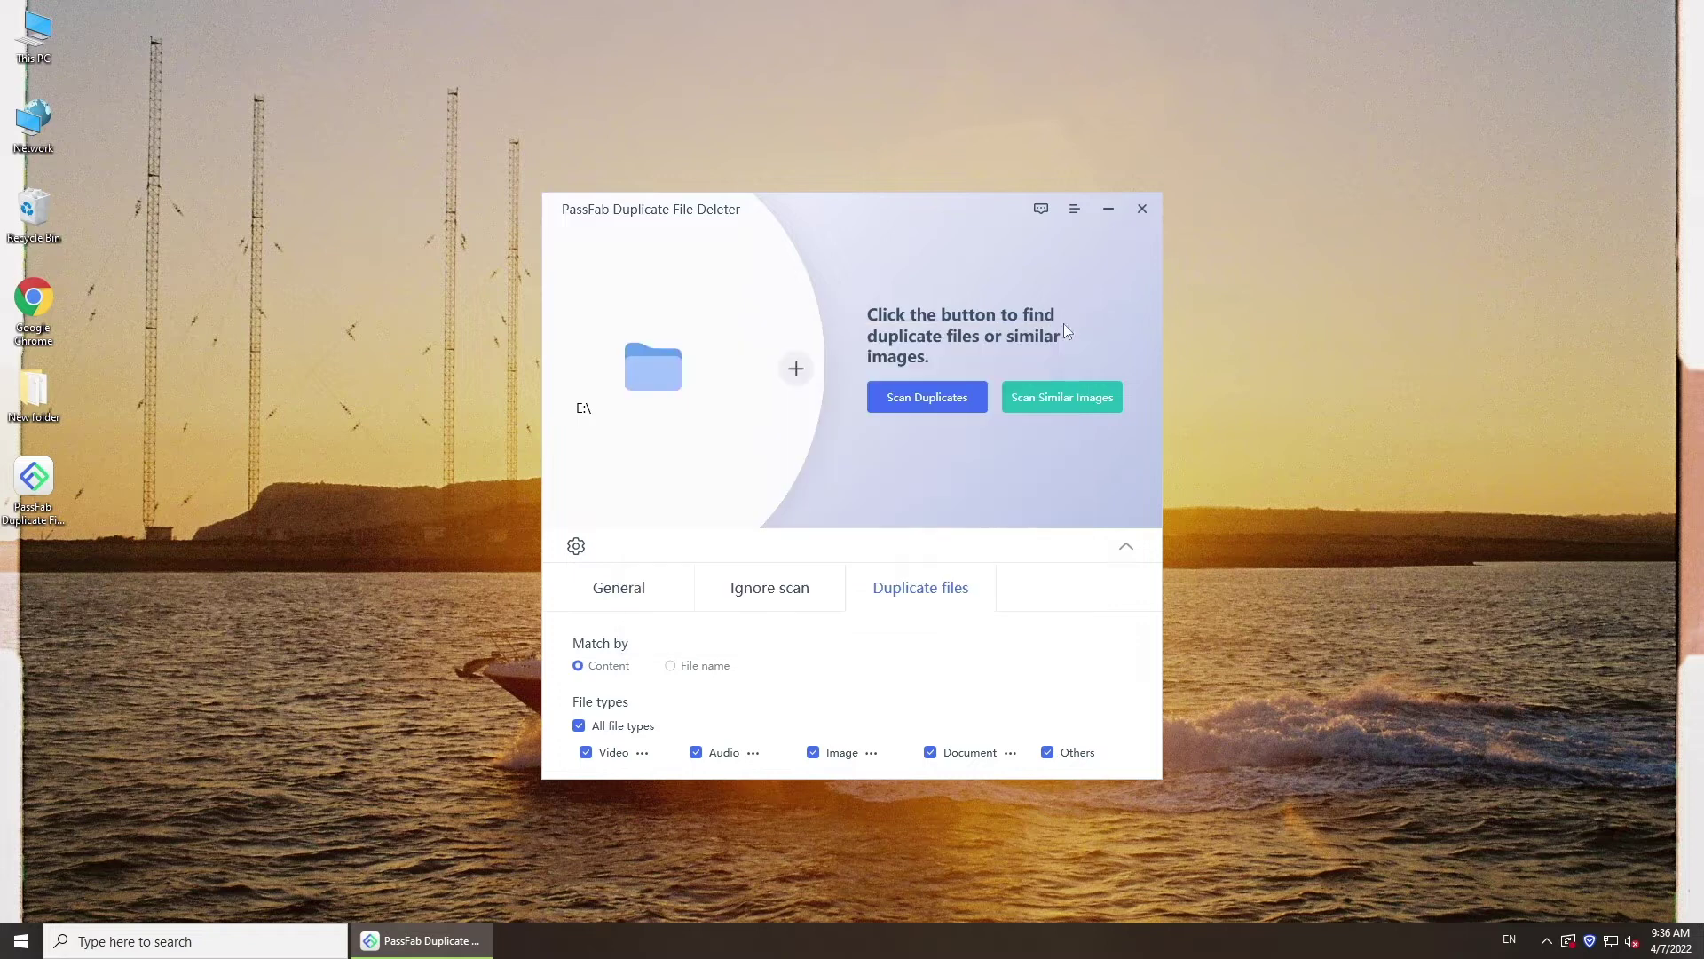
{"action": "left_click", "coordinate": [1090, 755]}
{"action": "left_click", "coordinate": [1090, 754]}
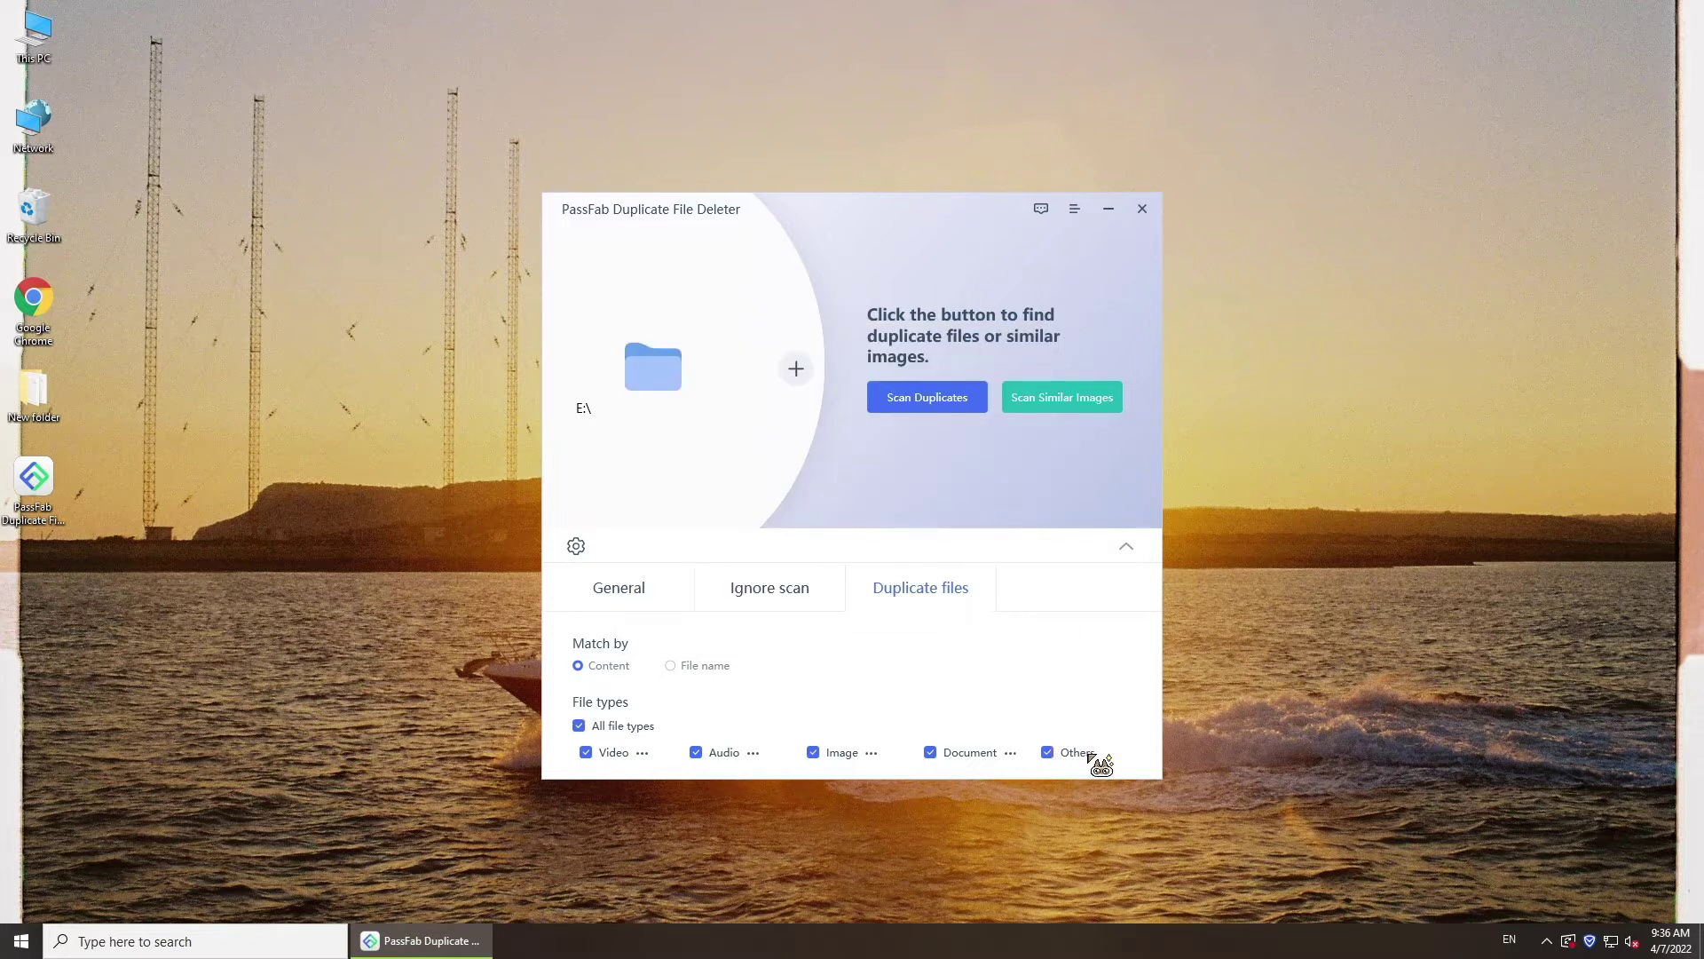
Scan E: for duplicates and sort the result categories by size
{"action": "left_click", "coordinate": [946, 399]}
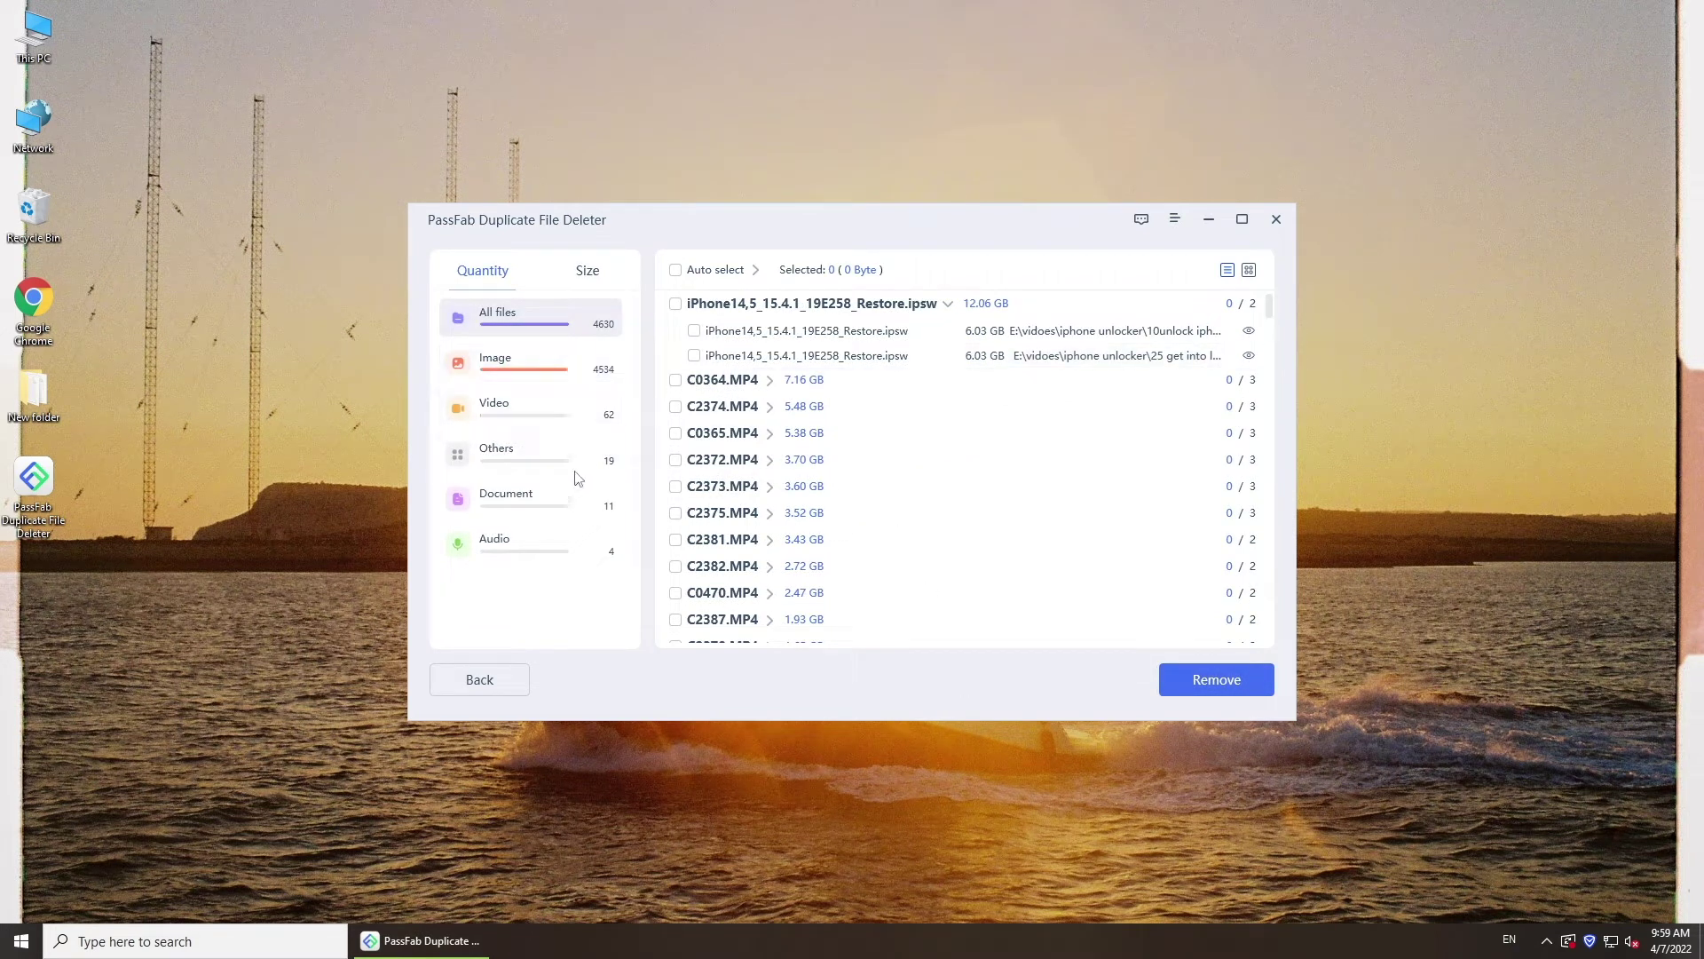
{"action": "mouse_move", "coordinate": [596, 415]}
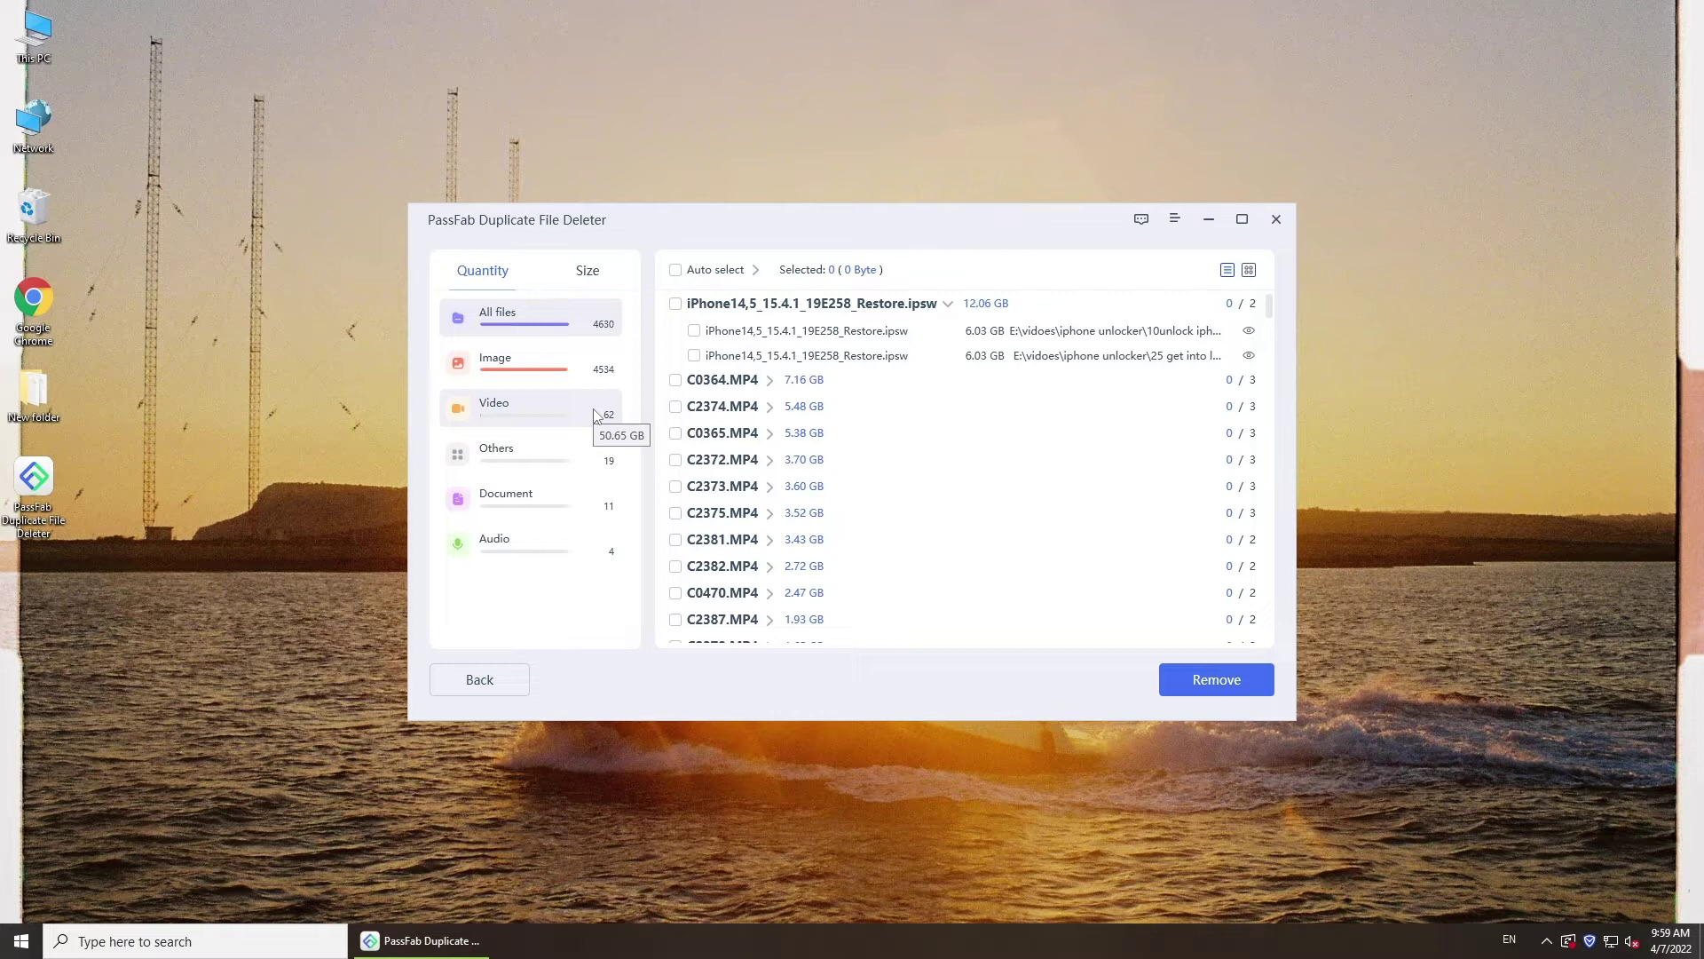
{"action": "left_click", "coordinate": [587, 271]}
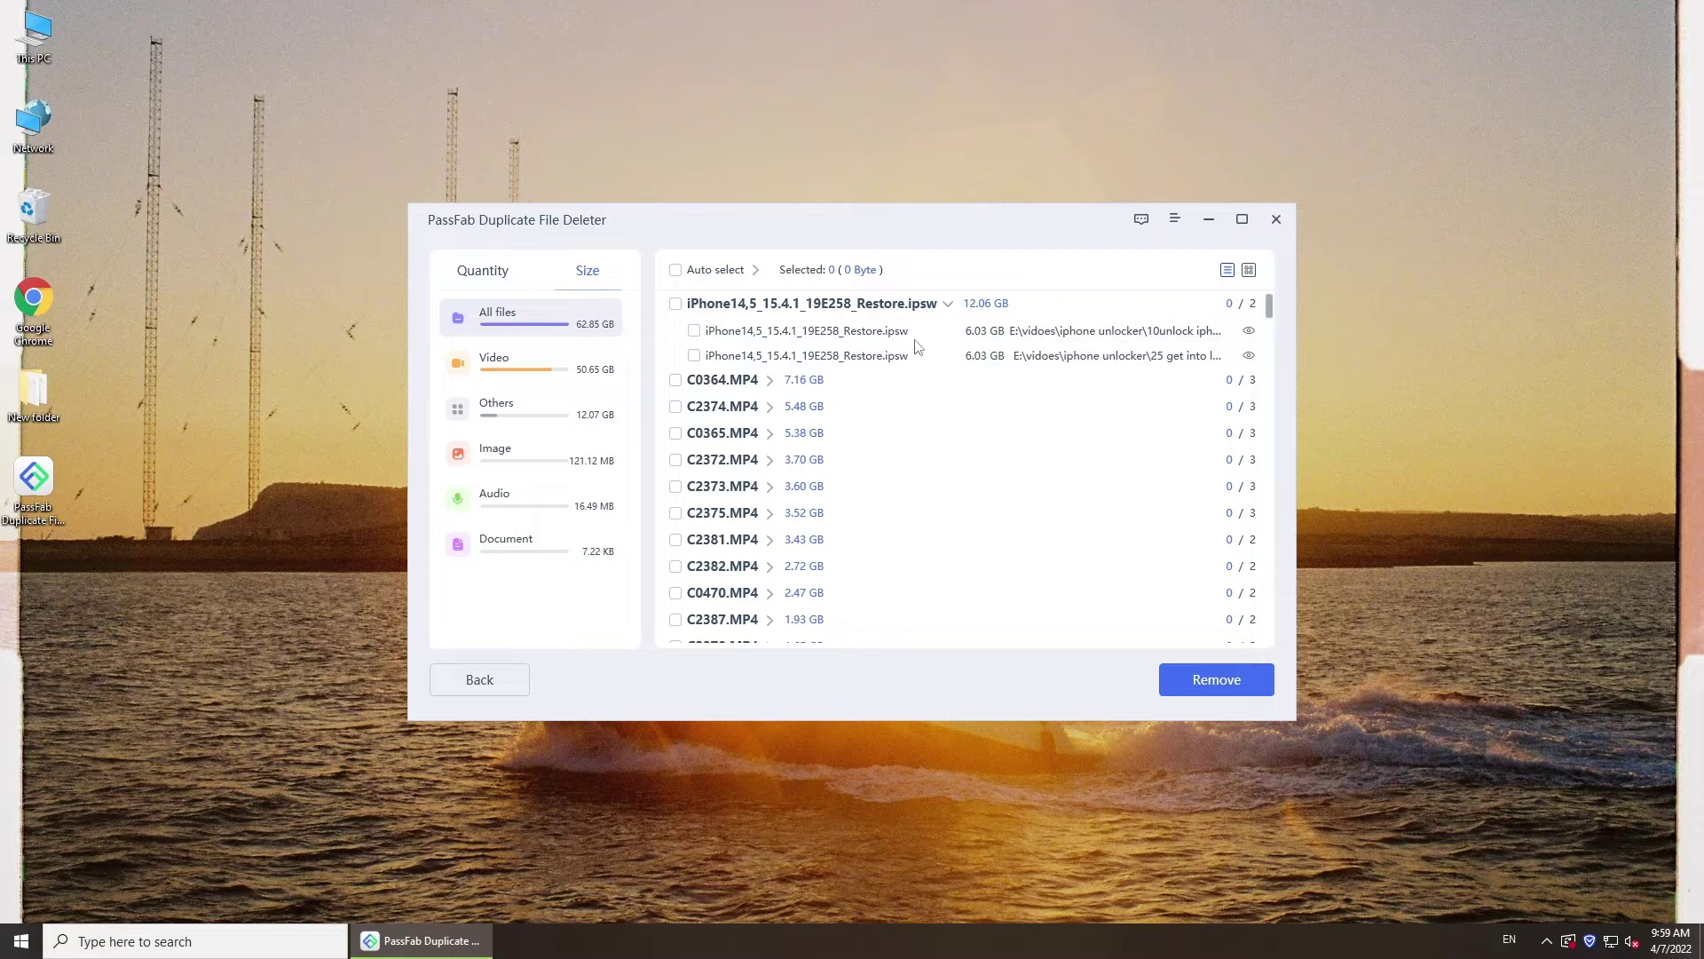
Auto-select the extra duplicate copies, 4443 files (36.69 GB), and review the list
{"action": "left_click", "coordinate": [677, 305]}
{"action": "left_click", "coordinate": [690, 273]}
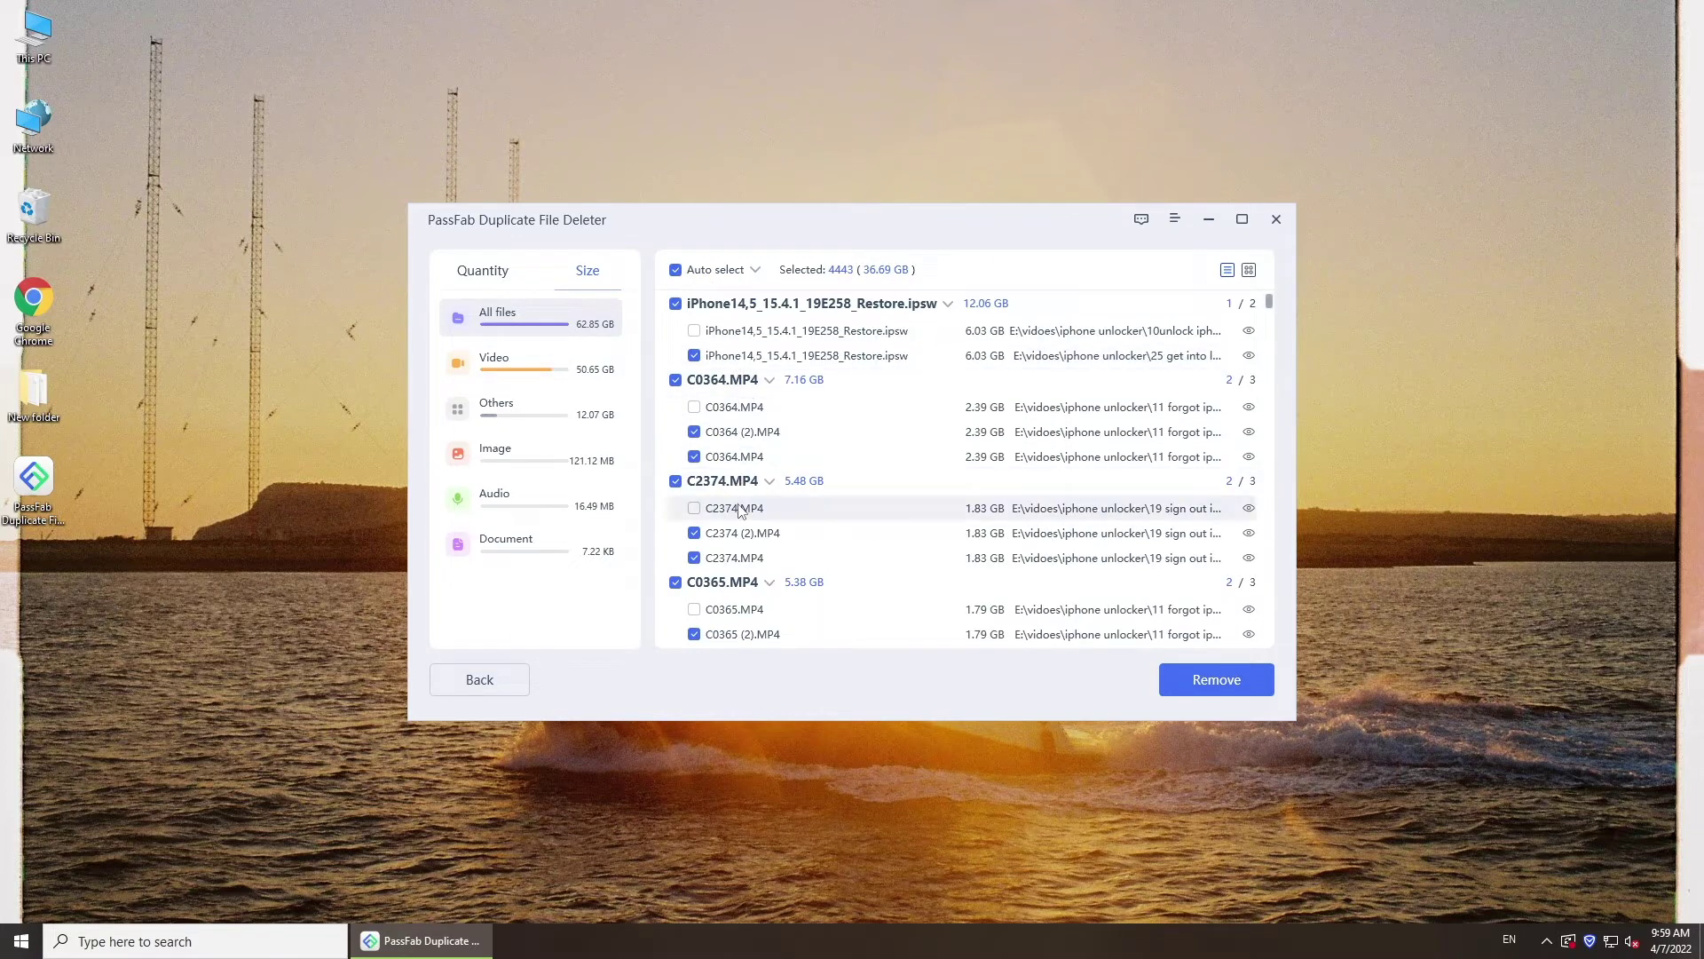
{"action": "scroll", "coordinate": [741, 512], "scroll_direction": "down", "scroll_amount": 15}
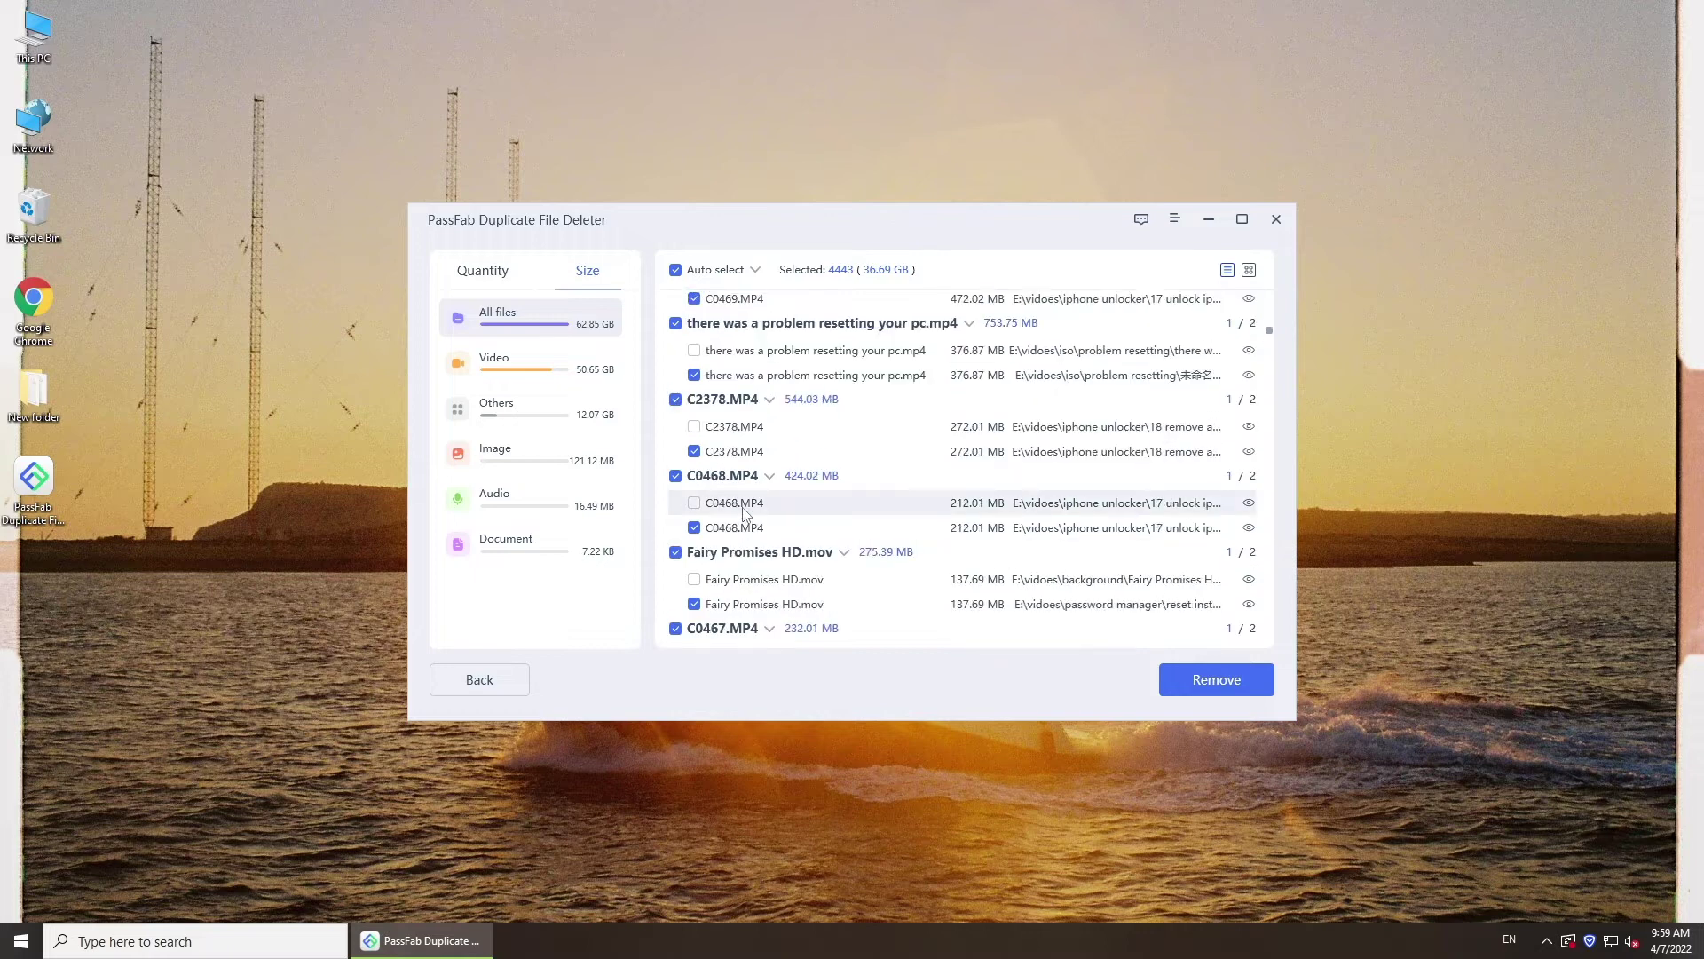
{"action": "scroll", "coordinate": [744, 513], "scroll_direction": "down", "scroll_amount": 15}
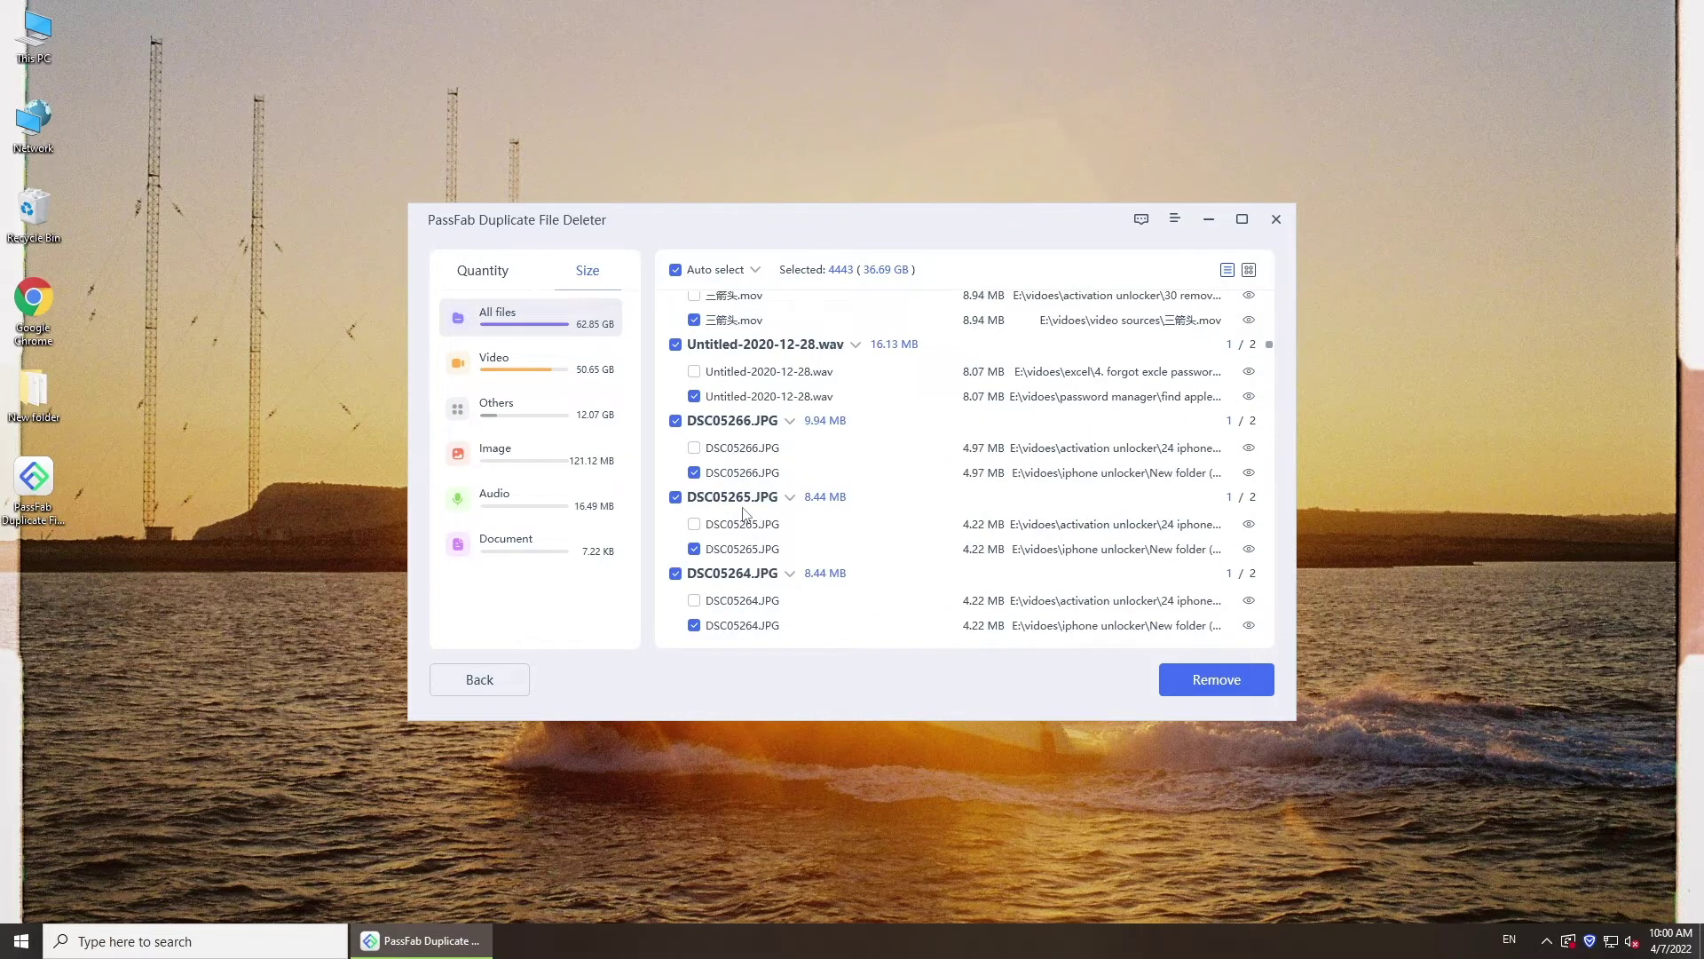
{"action": "scroll", "coordinate": [744, 513], "scroll_direction": "down", "scroll_amount": 3}
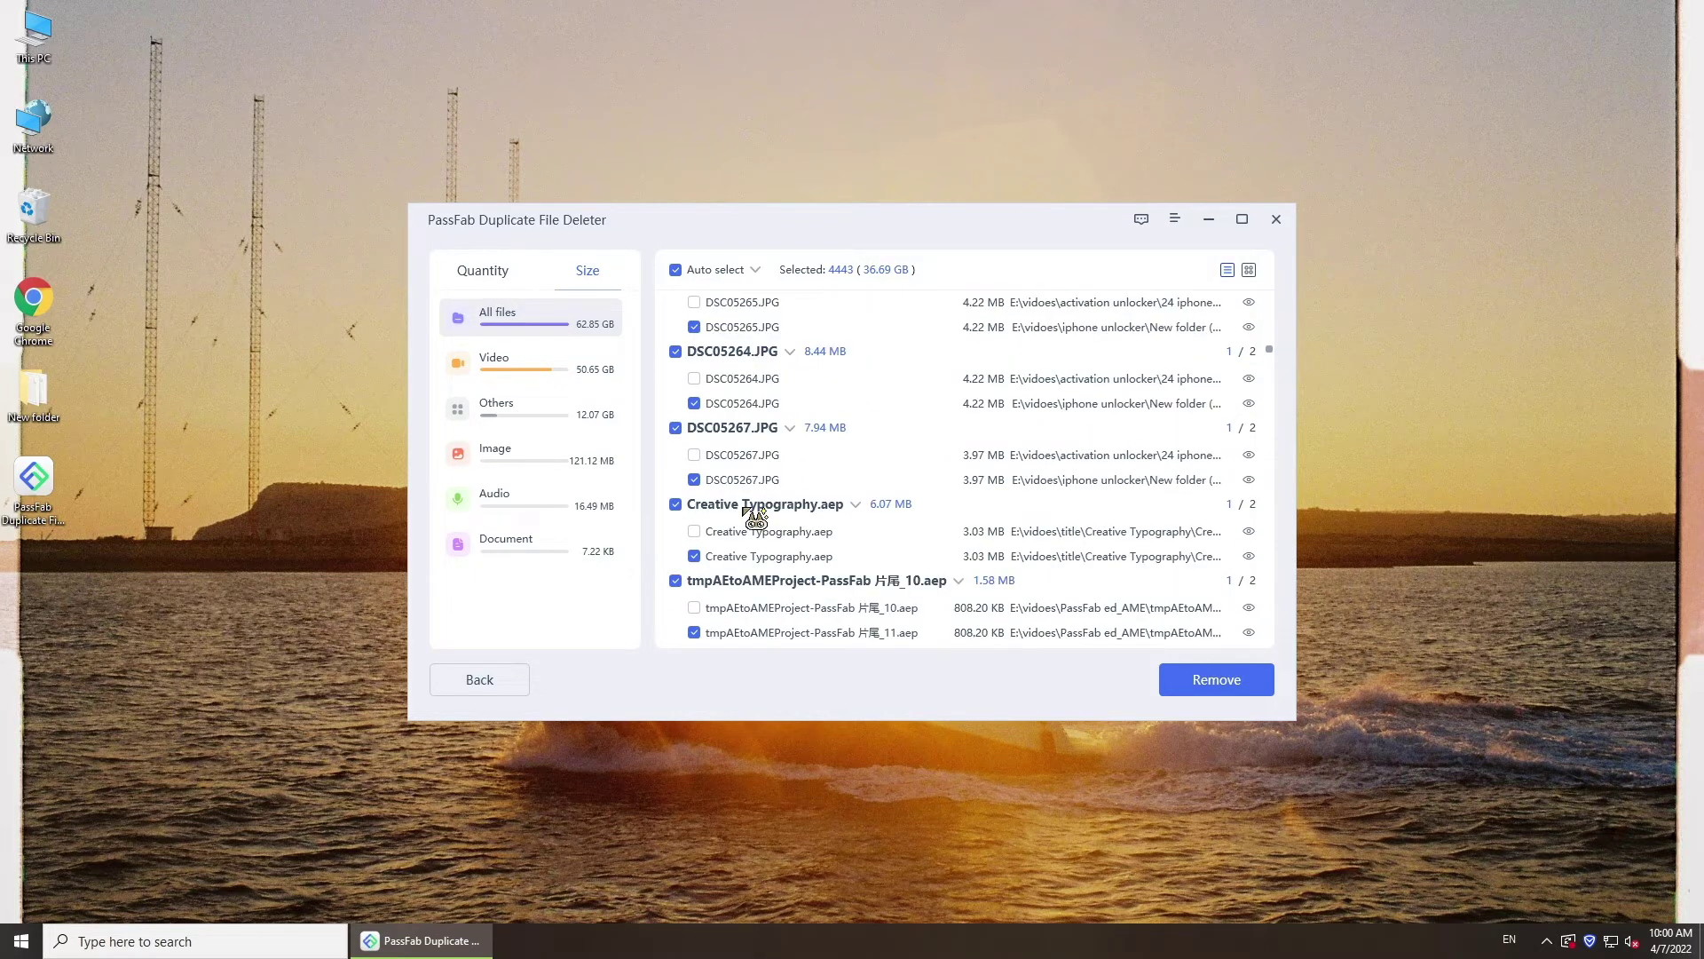
{"action": "scroll", "coordinate": [746, 513], "scroll_direction": "up", "scroll_amount": 6}
{"action": "scroll", "coordinate": [744, 513], "scroll_direction": "up", "scroll_amount": 15}
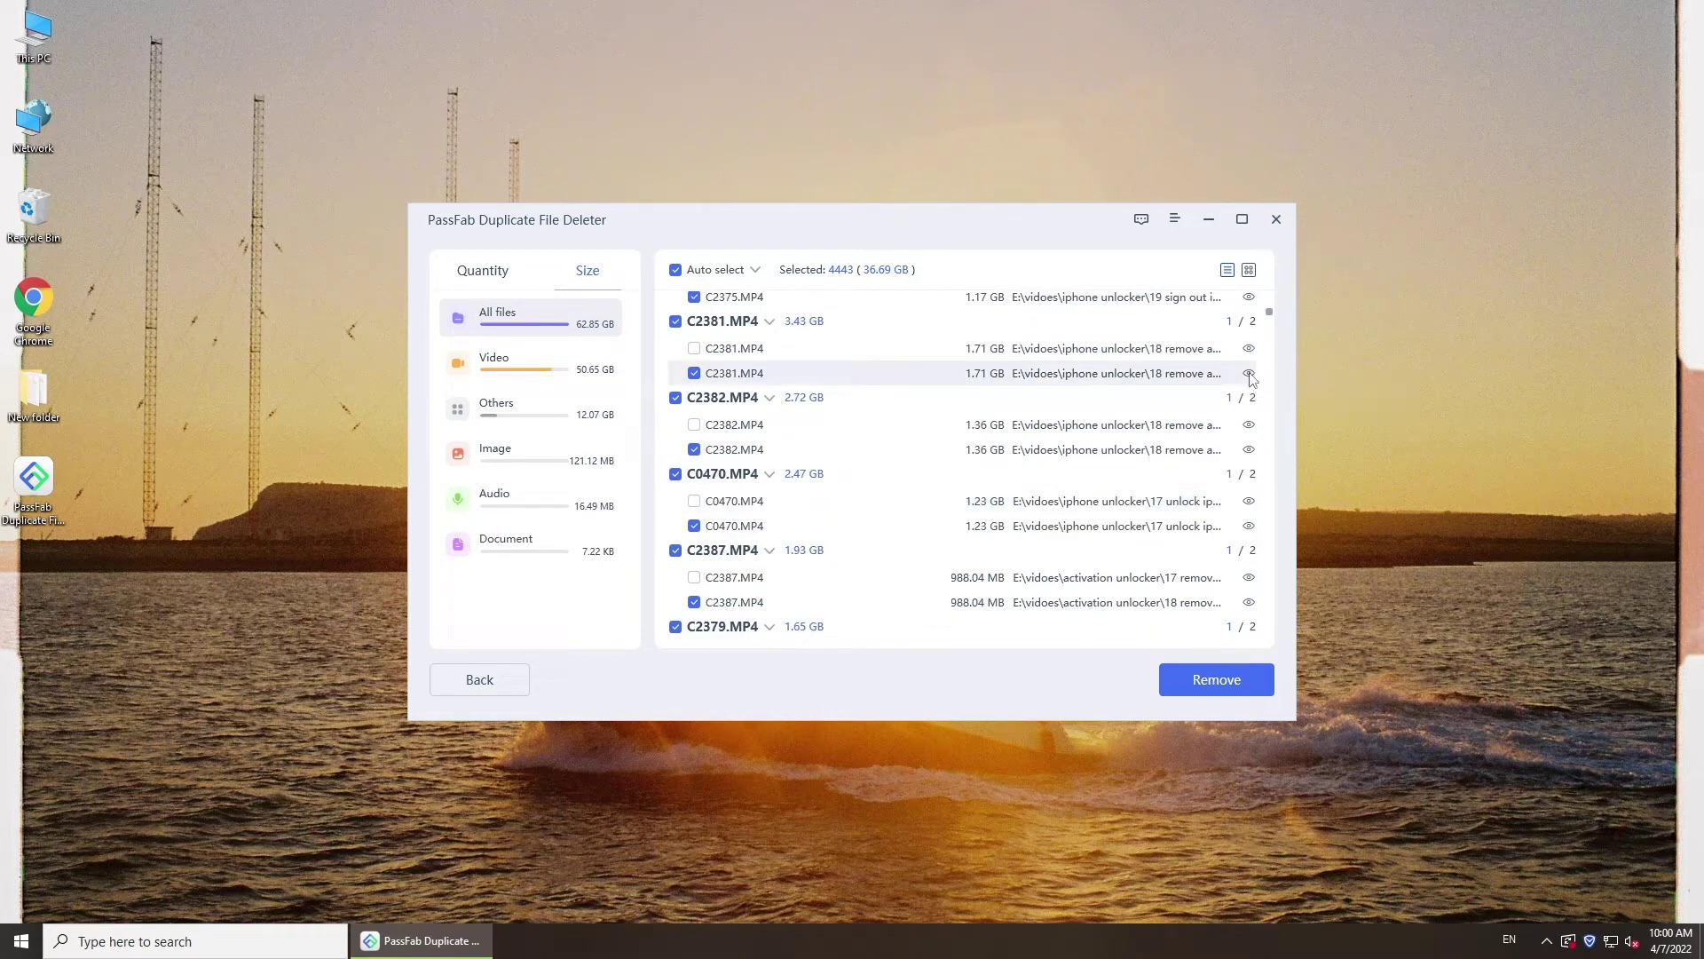
Preview the duplicate C2381.MP4 in Movies & TV, then close the player
{"action": "left_click", "coordinate": [1249, 373]}
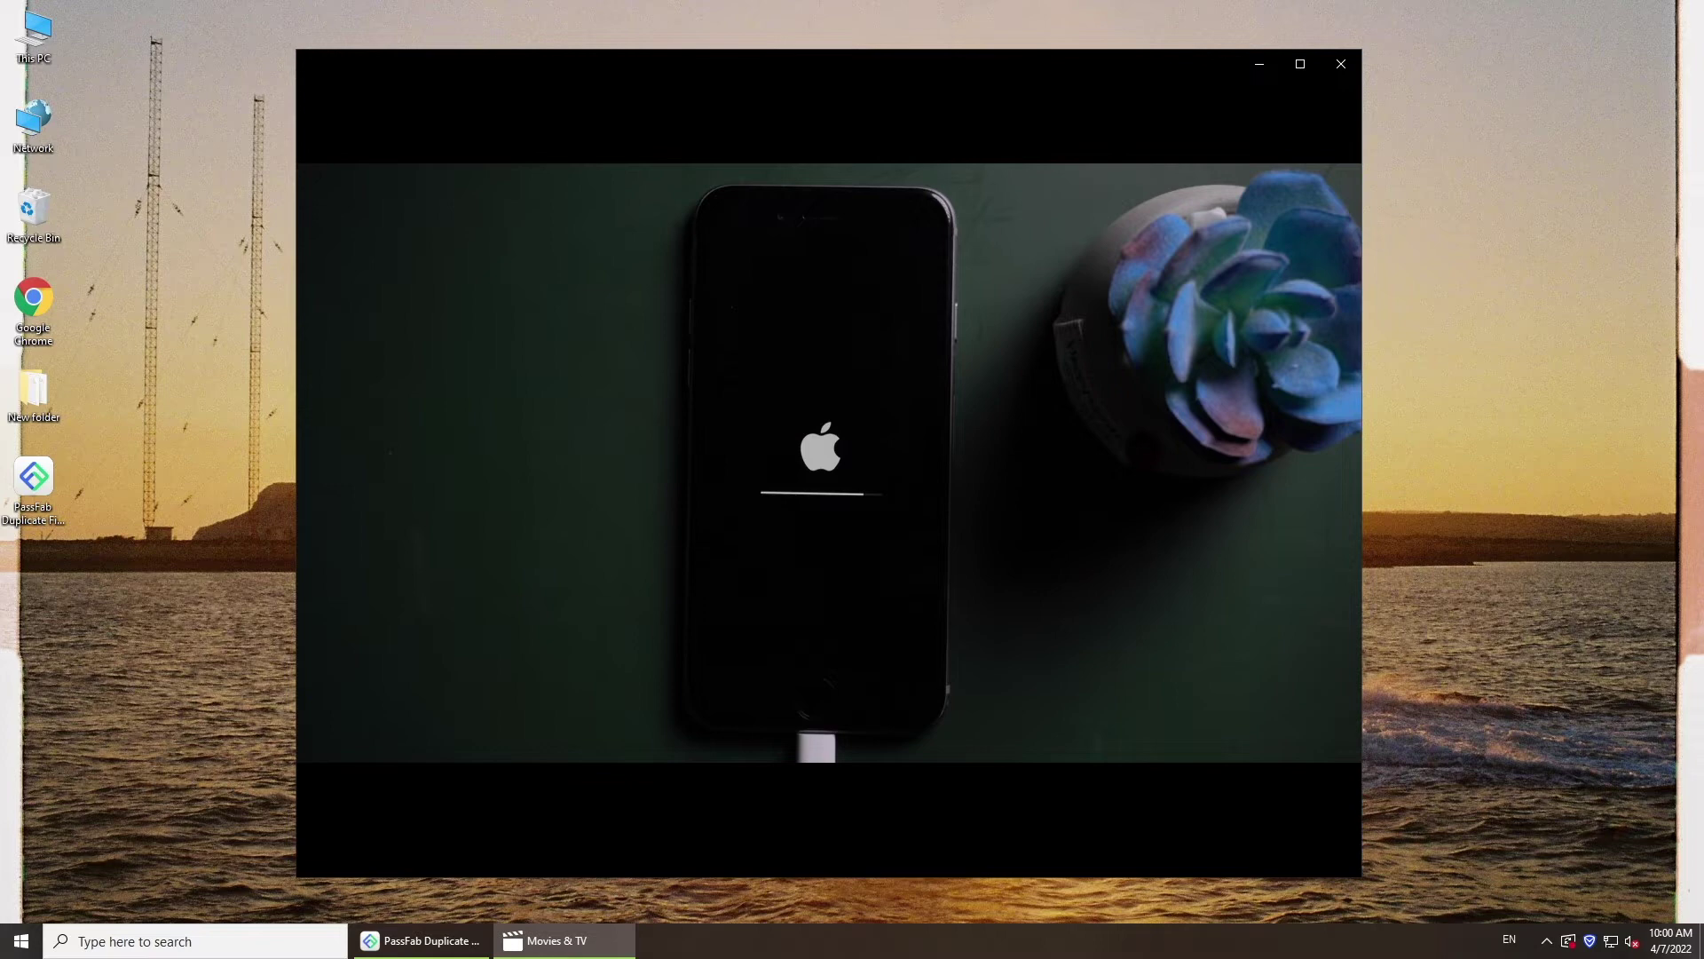
{"action": "left_click", "coordinate": [1340, 64]}
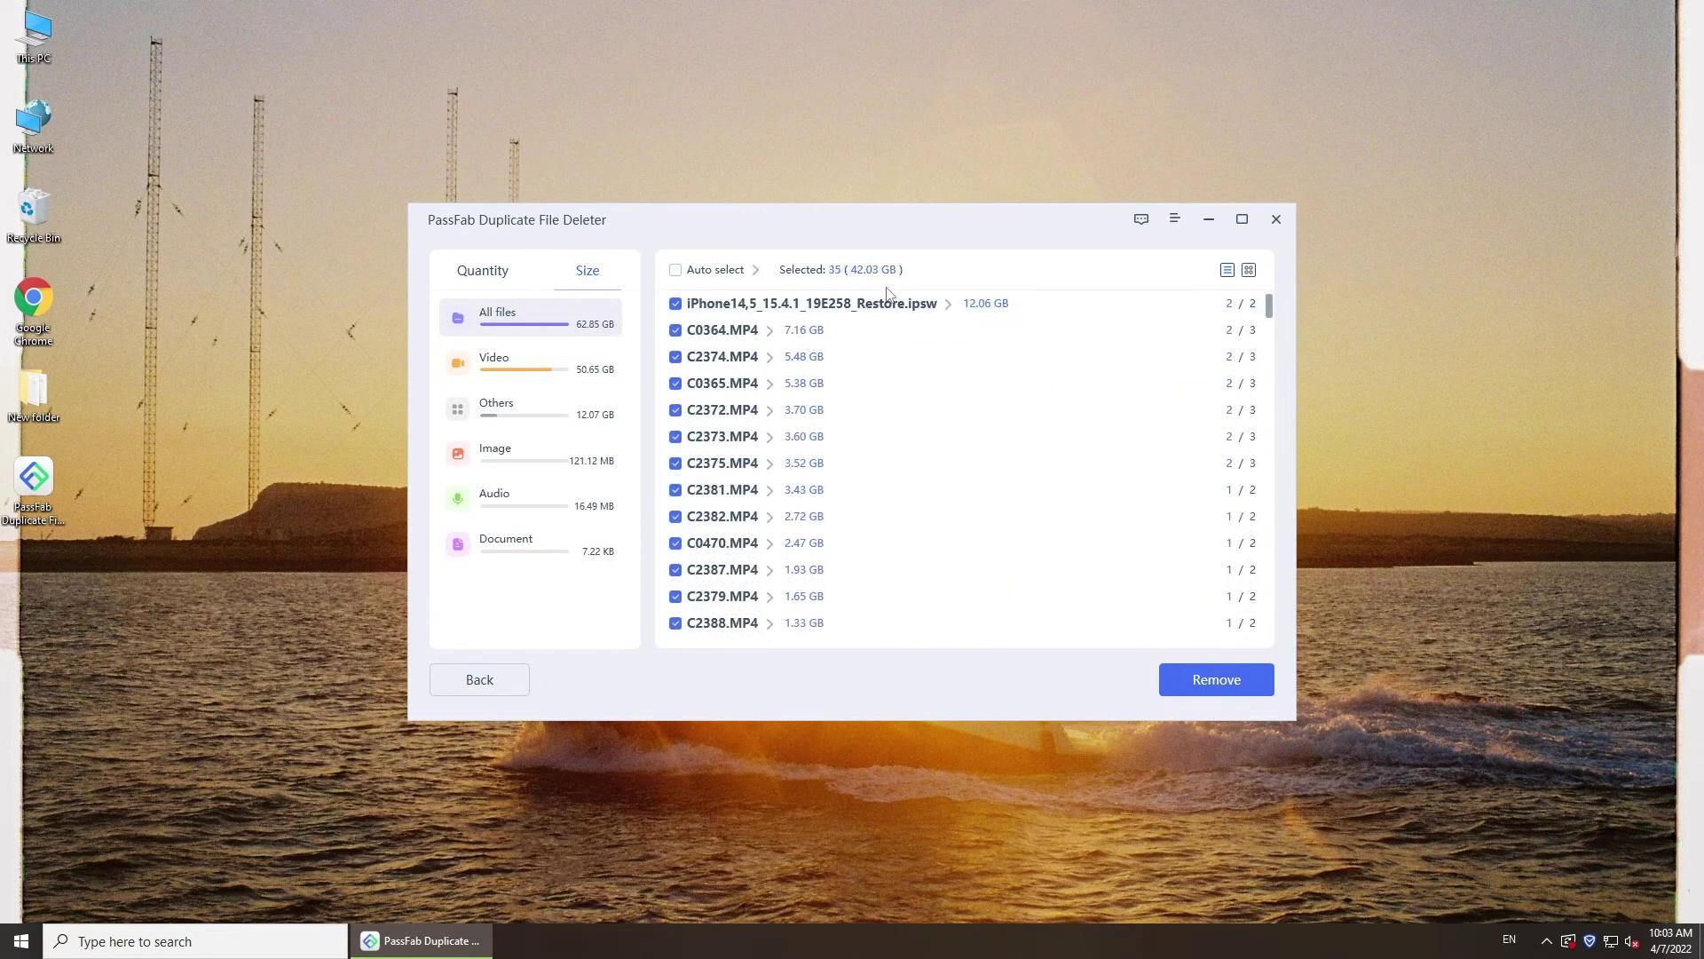
Permanently delete the 35 selected duplicates, freeing 42.03 GB
{"action": "left_click", "coordinate": [1216, 680]}
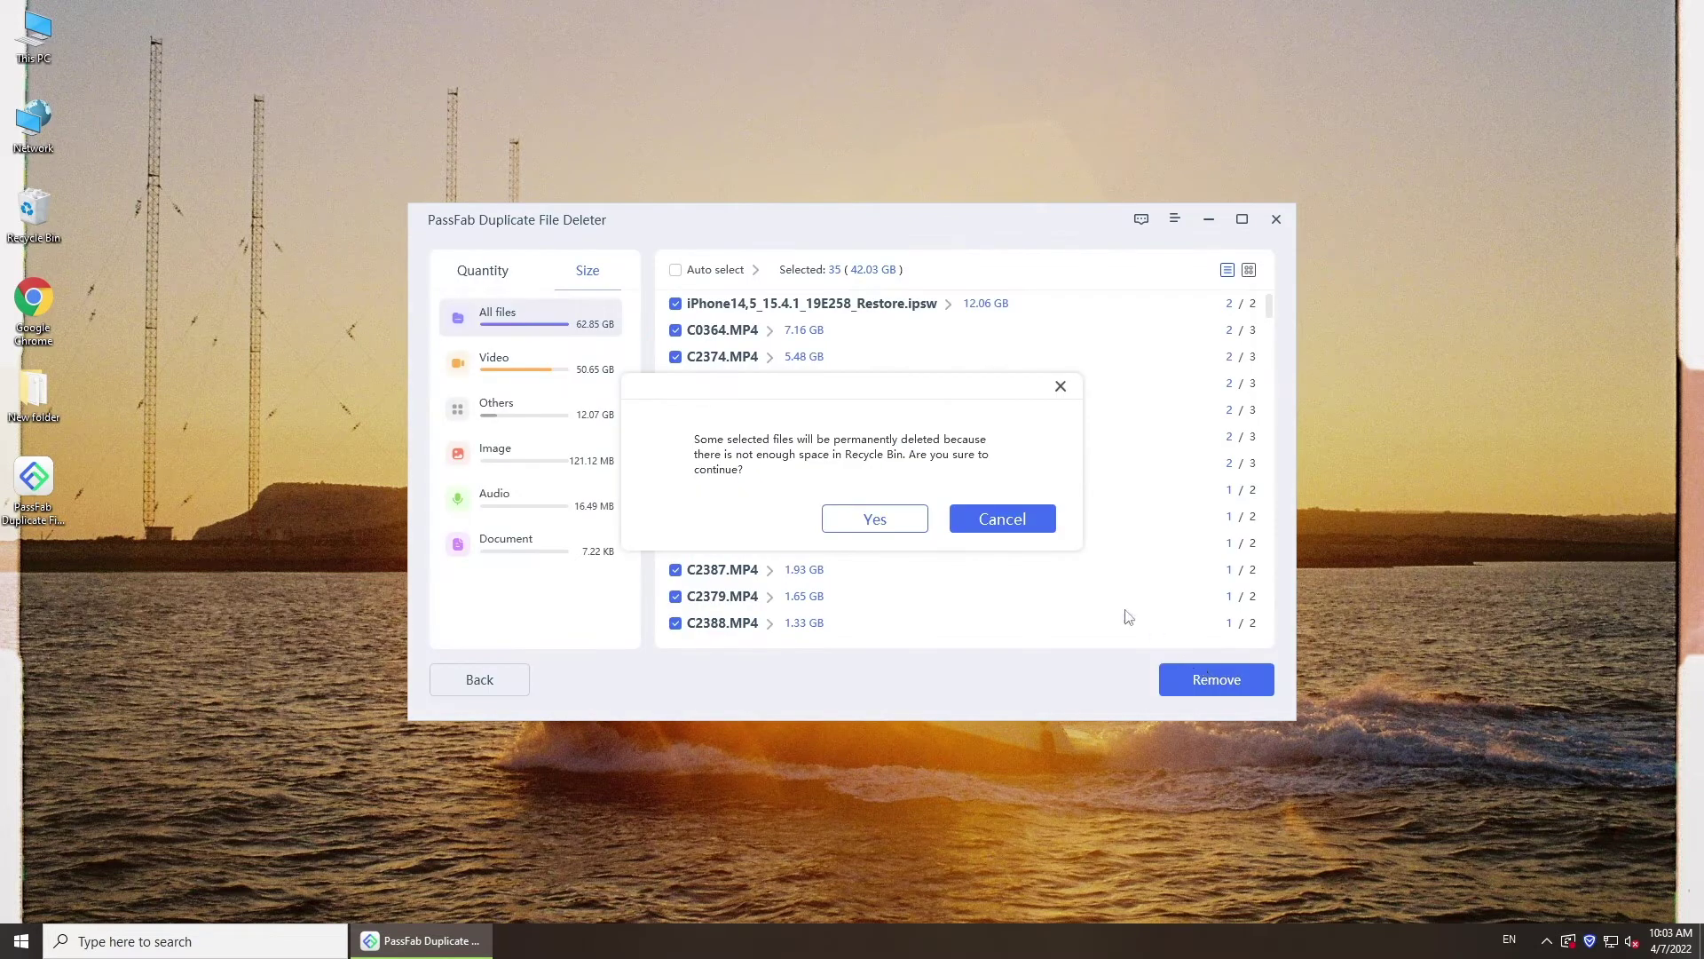
{"action": "left_click", "coordinate": [902, 525]}
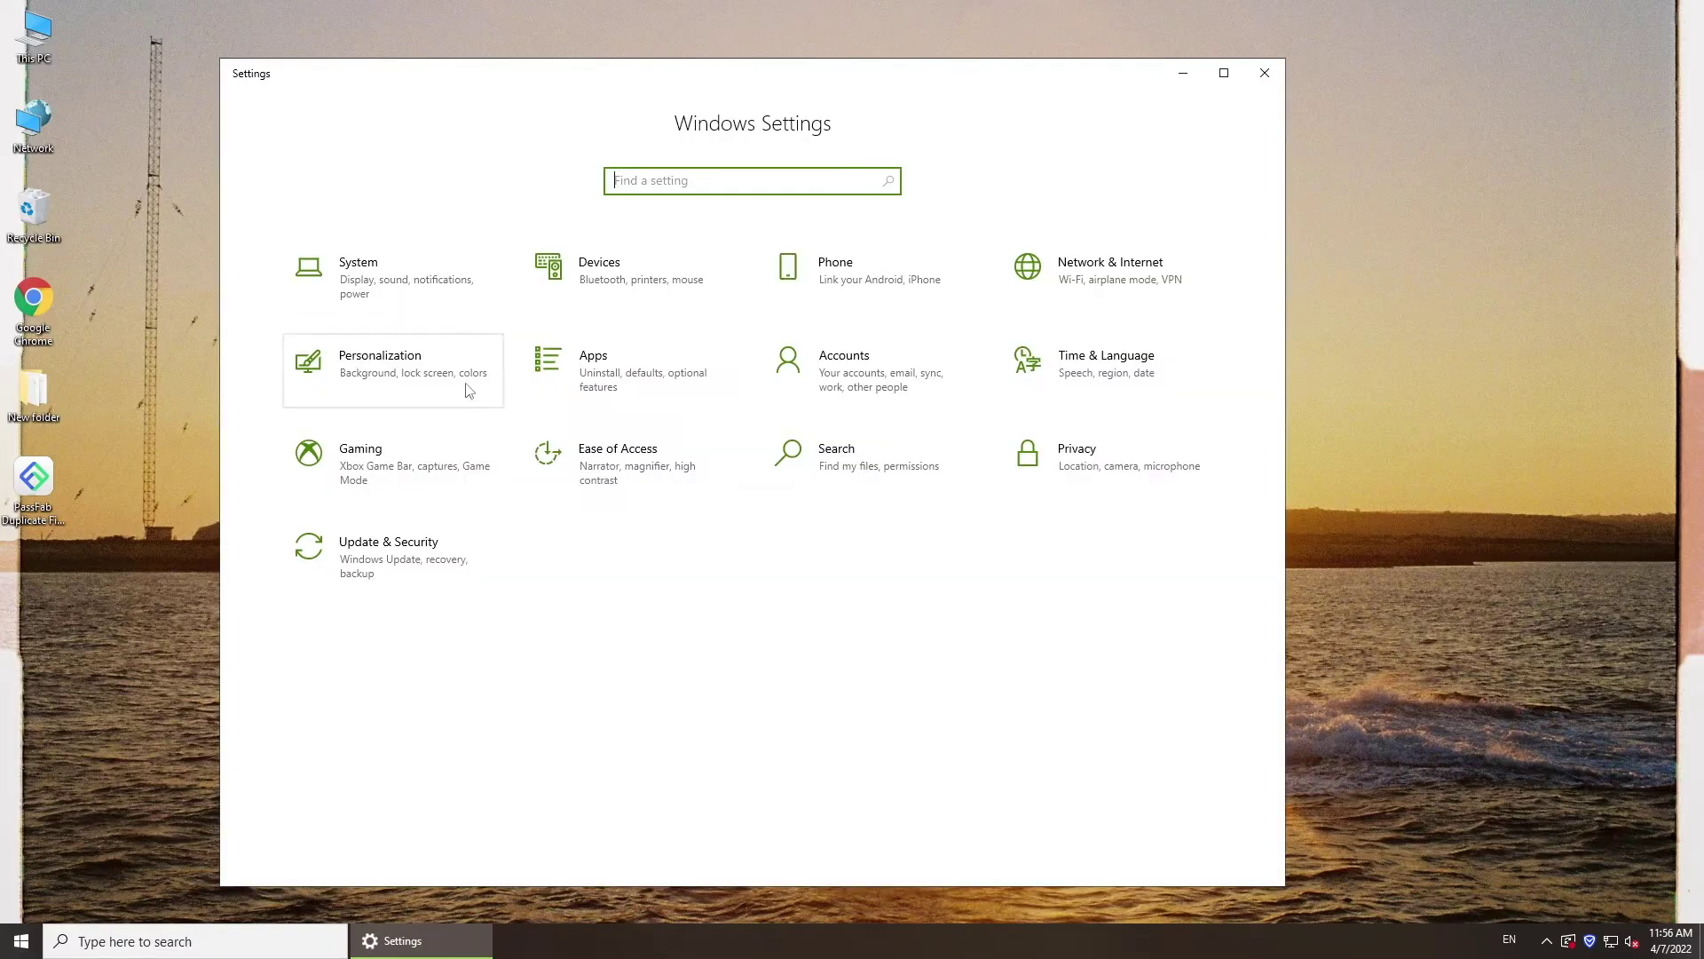
Go to System > Storage and open the temporary files of Local Disk (E:)
{"action": "left_click", "coordinate": [446, 311]}
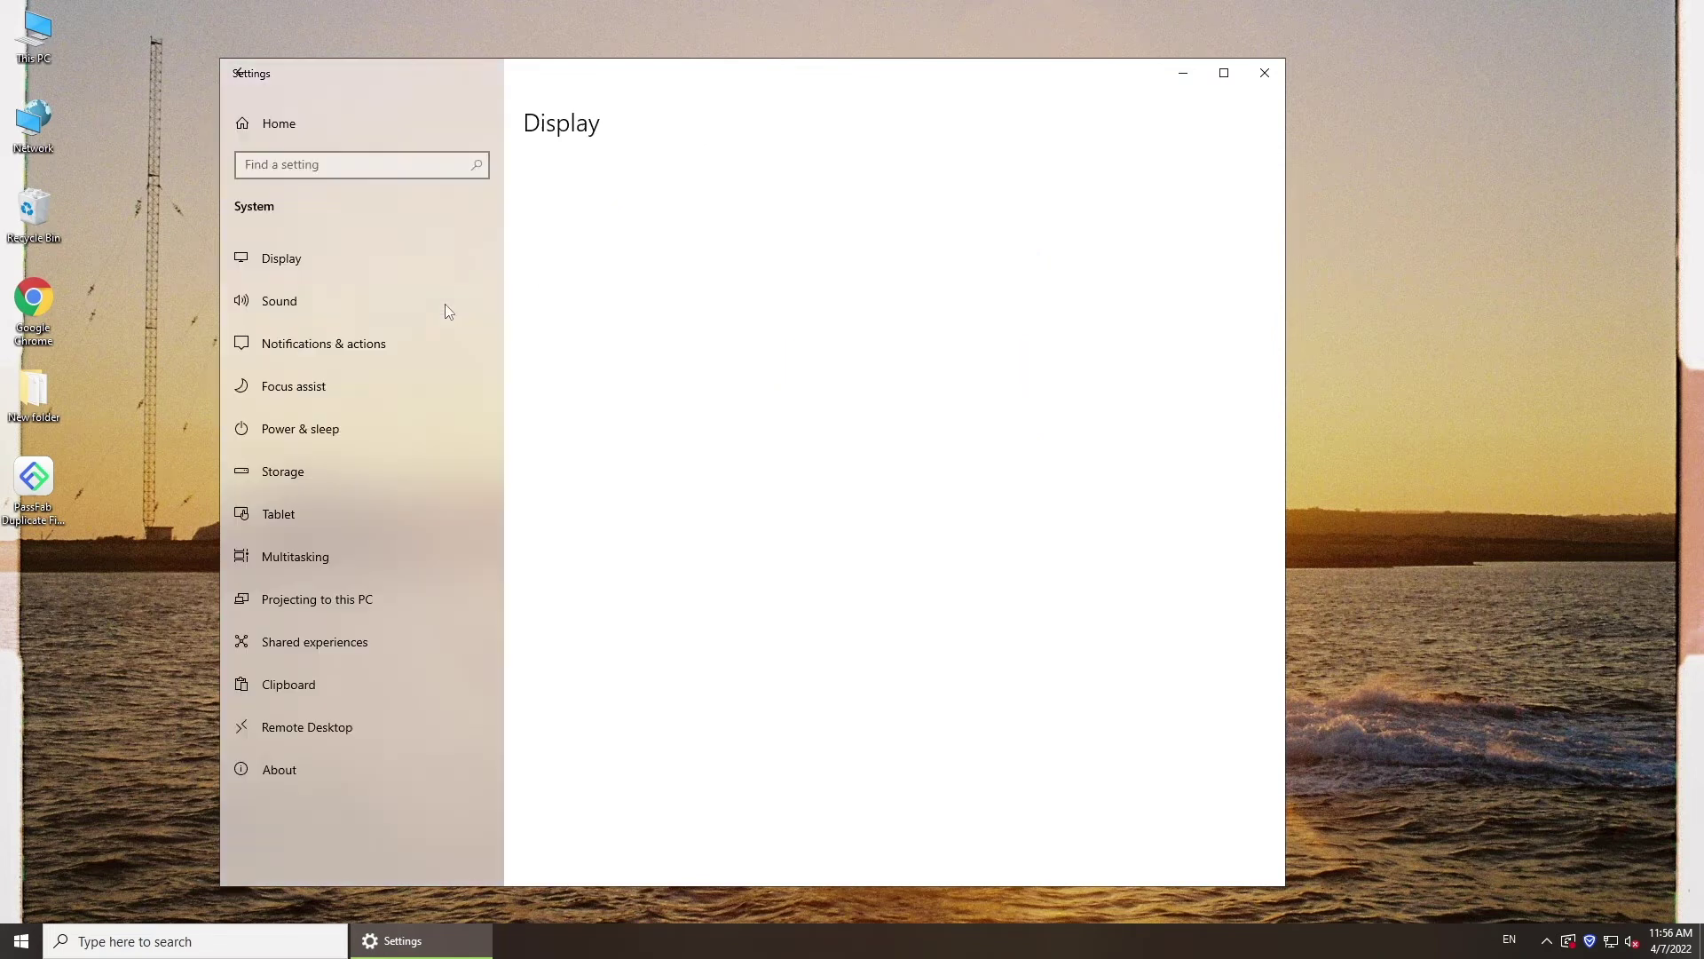
{"action": "left_click", "coordinate": [286, 470]}
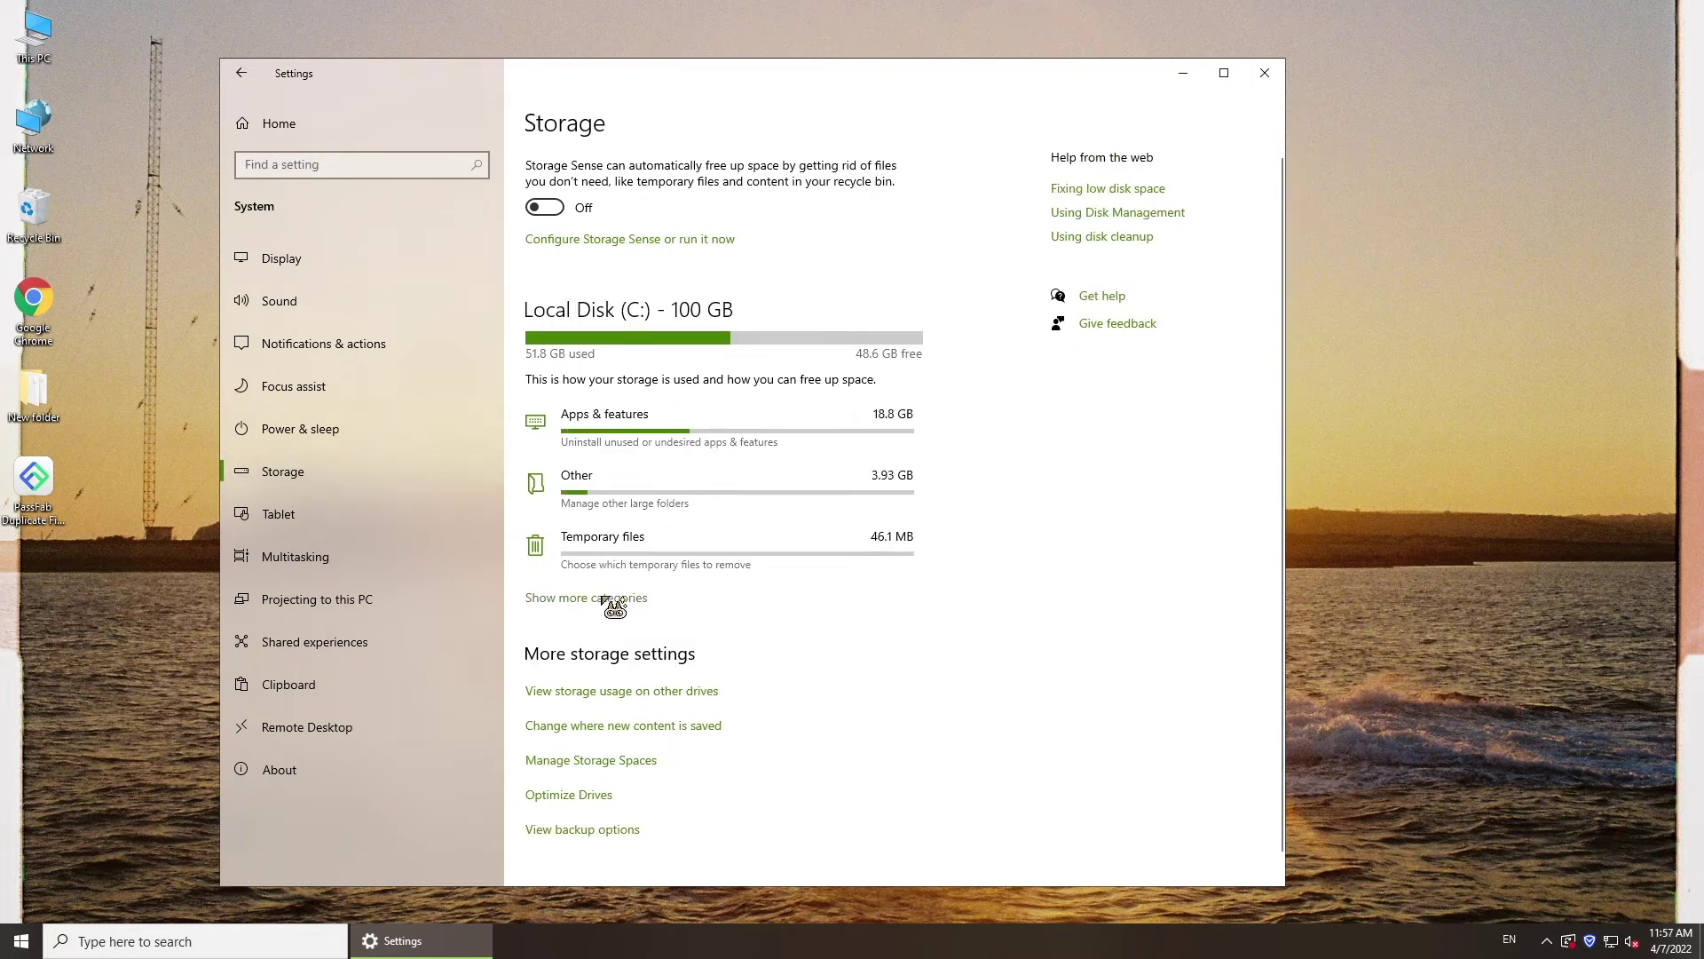
{"action": "left_click", "coordinate": [661, 694]}
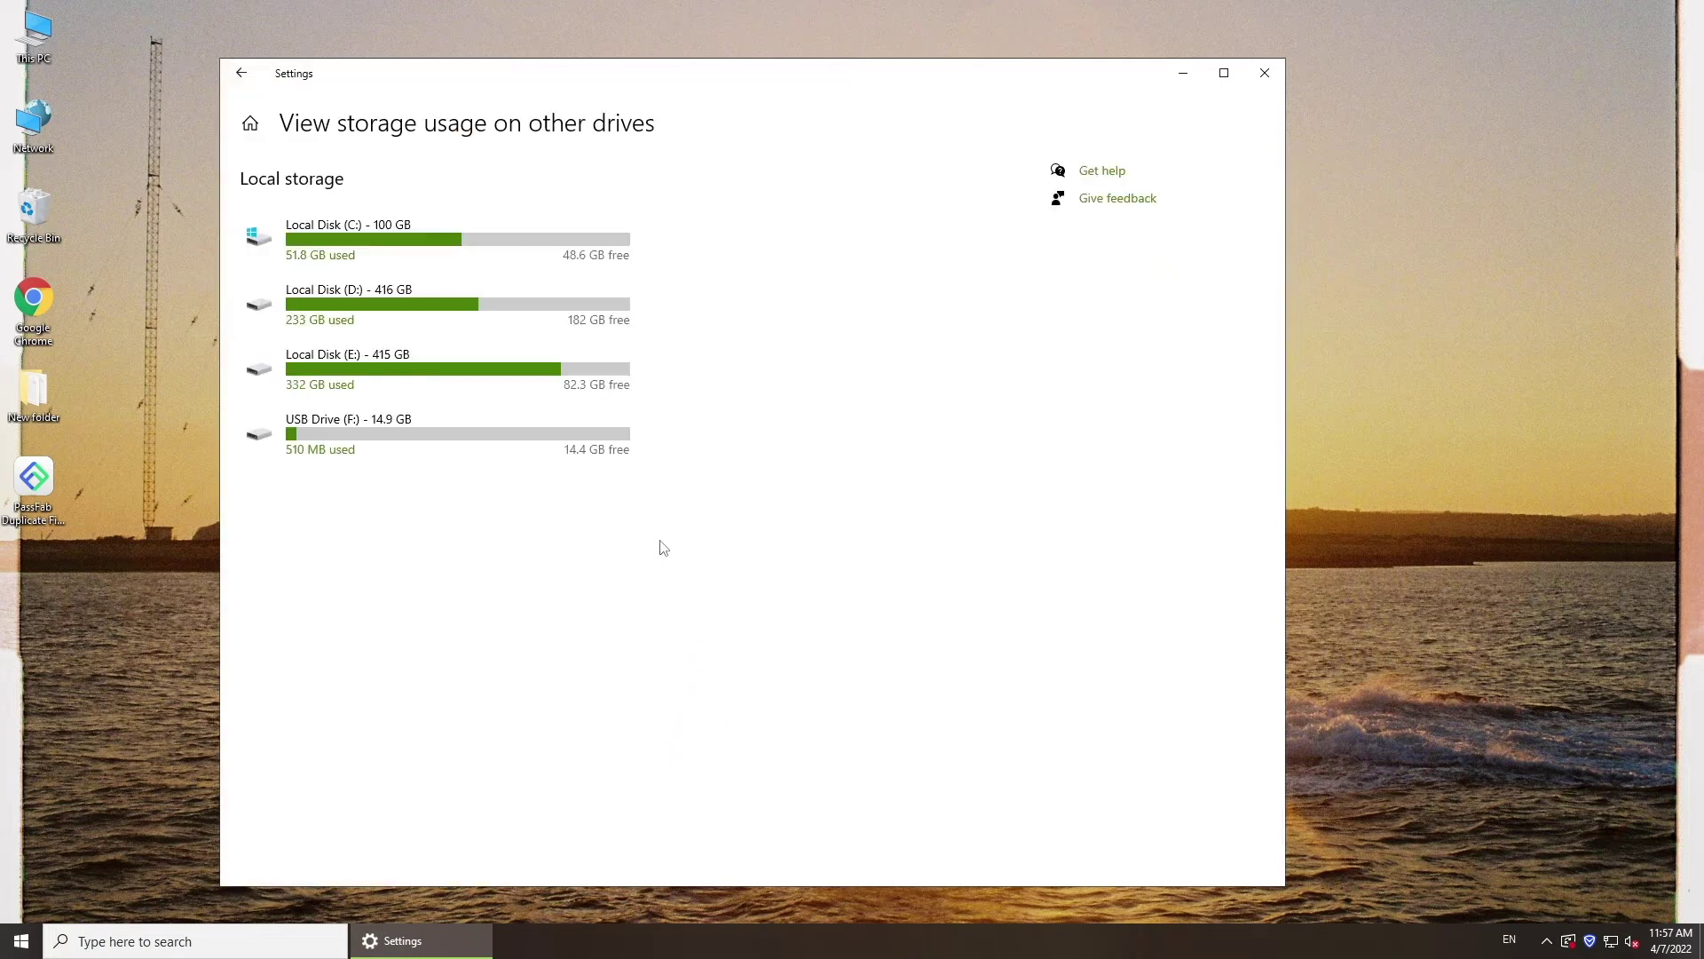
{"action": "left_click", "coordinate": [478, 378]}
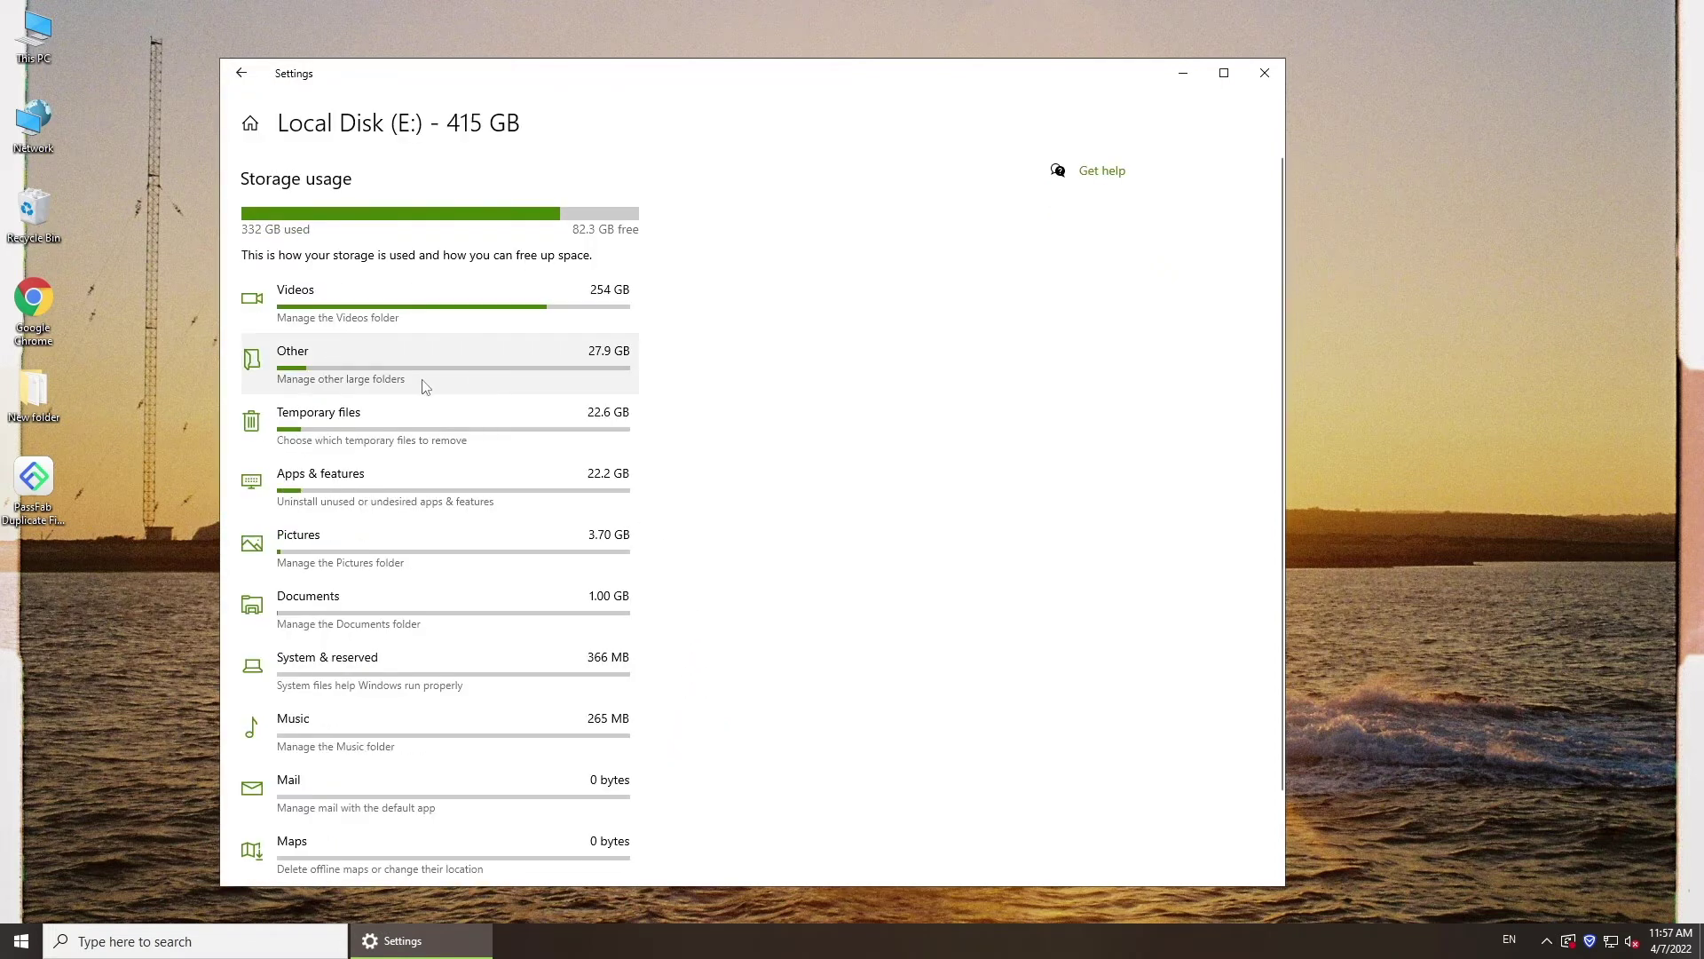
{"action": "left_click", "coordinate": [454, 426]}
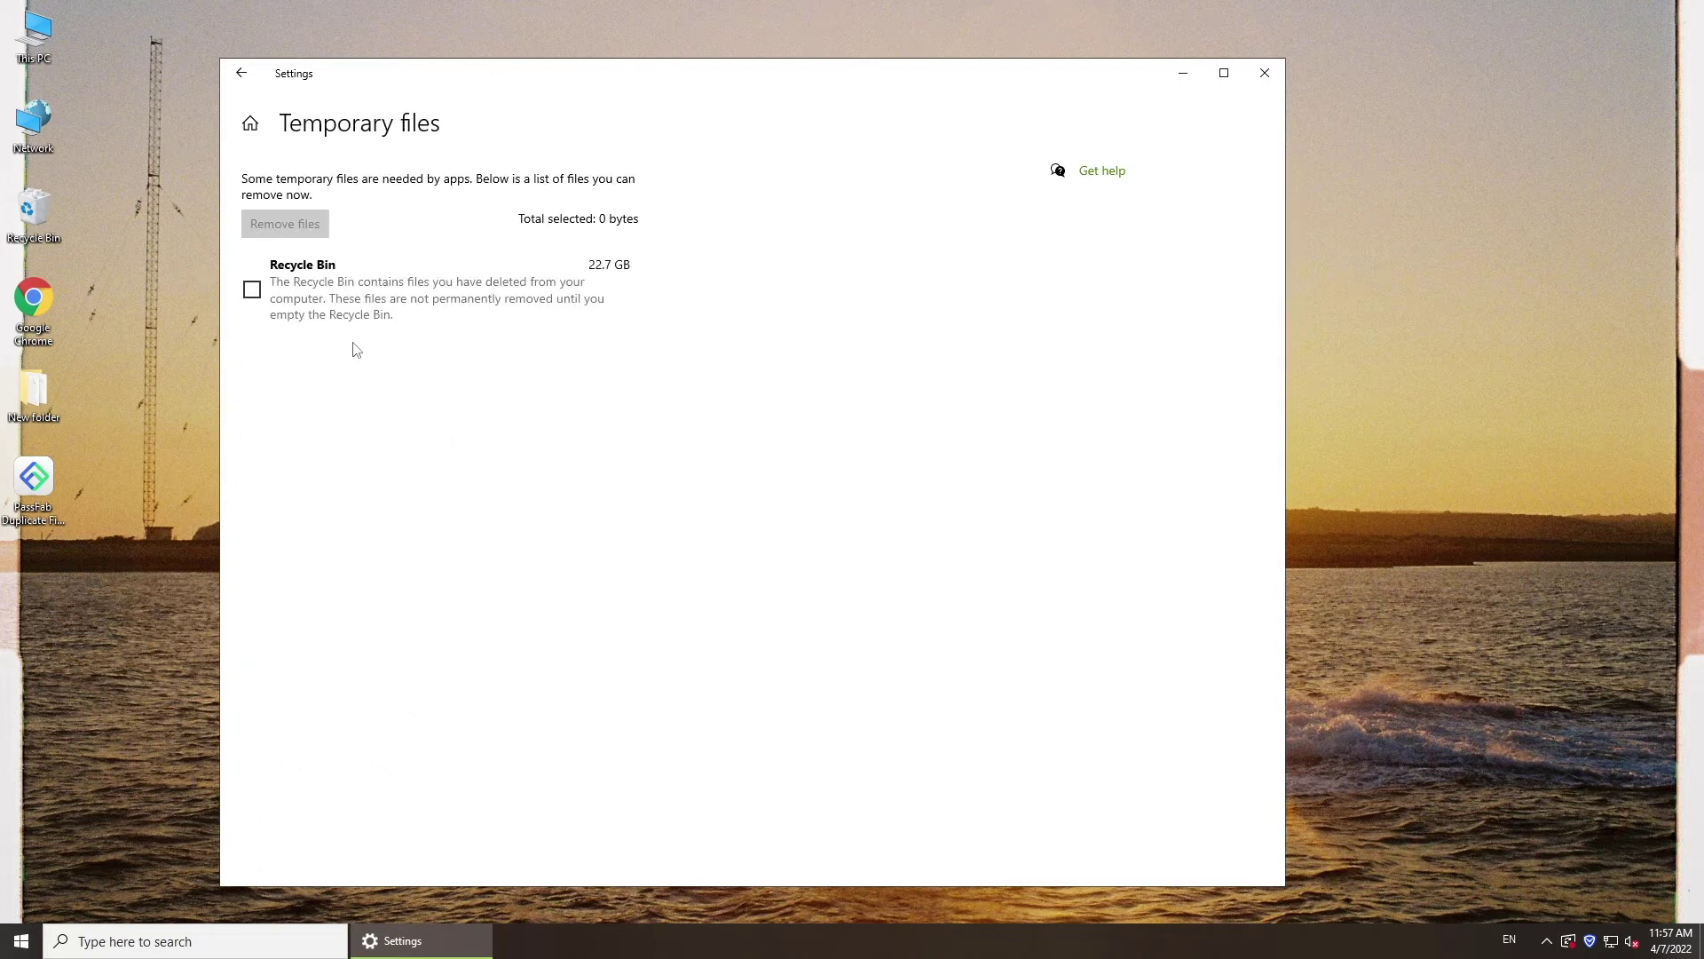
Remove the 22.7 GB of Recycle Bin files on E: and return to its storage usage
{"action": "left_click", "coordinate": [252, 289]}
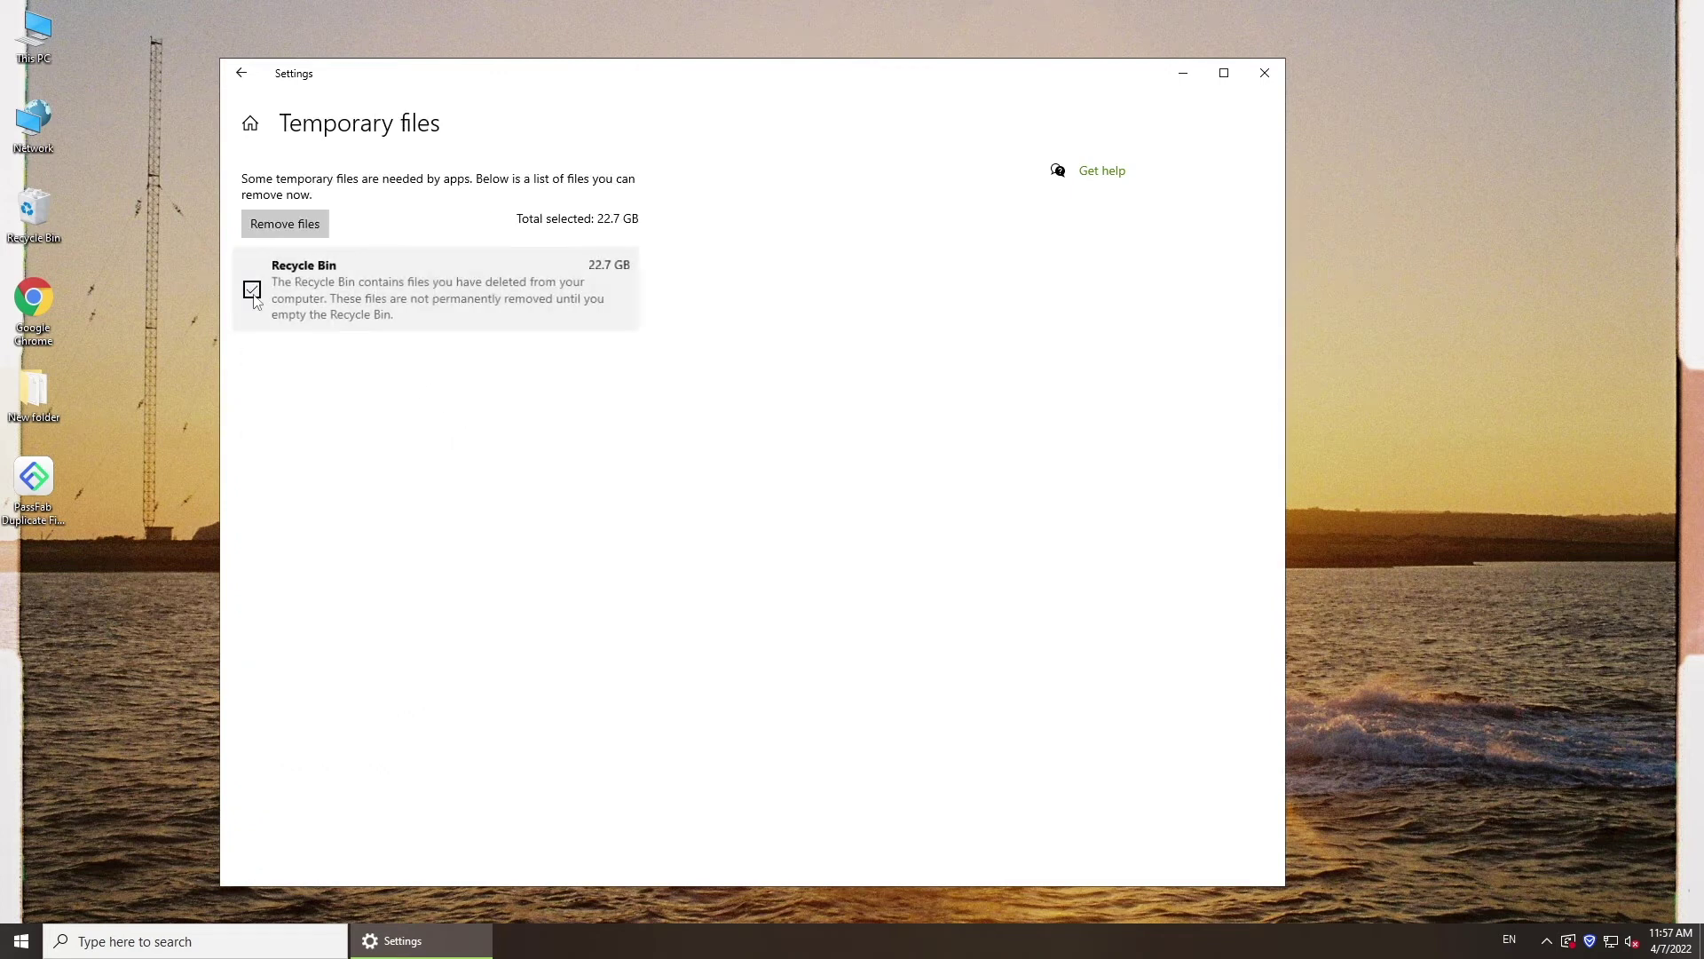
{"action": "left_click", "coordinate": [304, 226]}
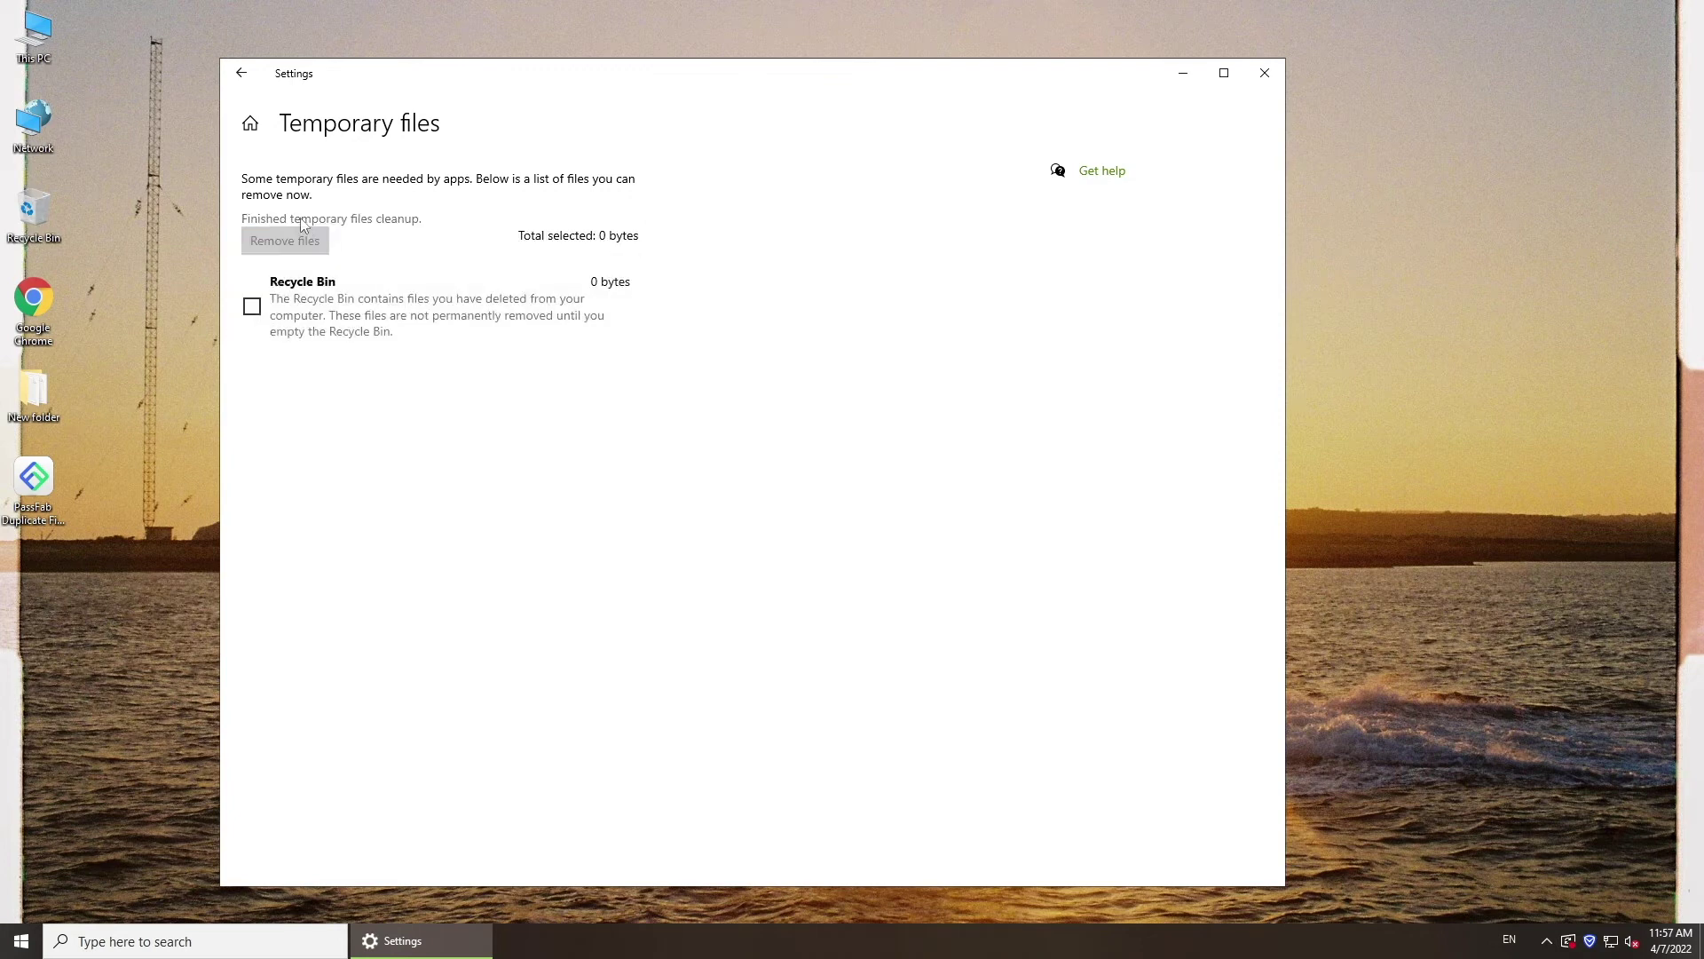
{"action": "left_click", "coordinate": [241, 73]}
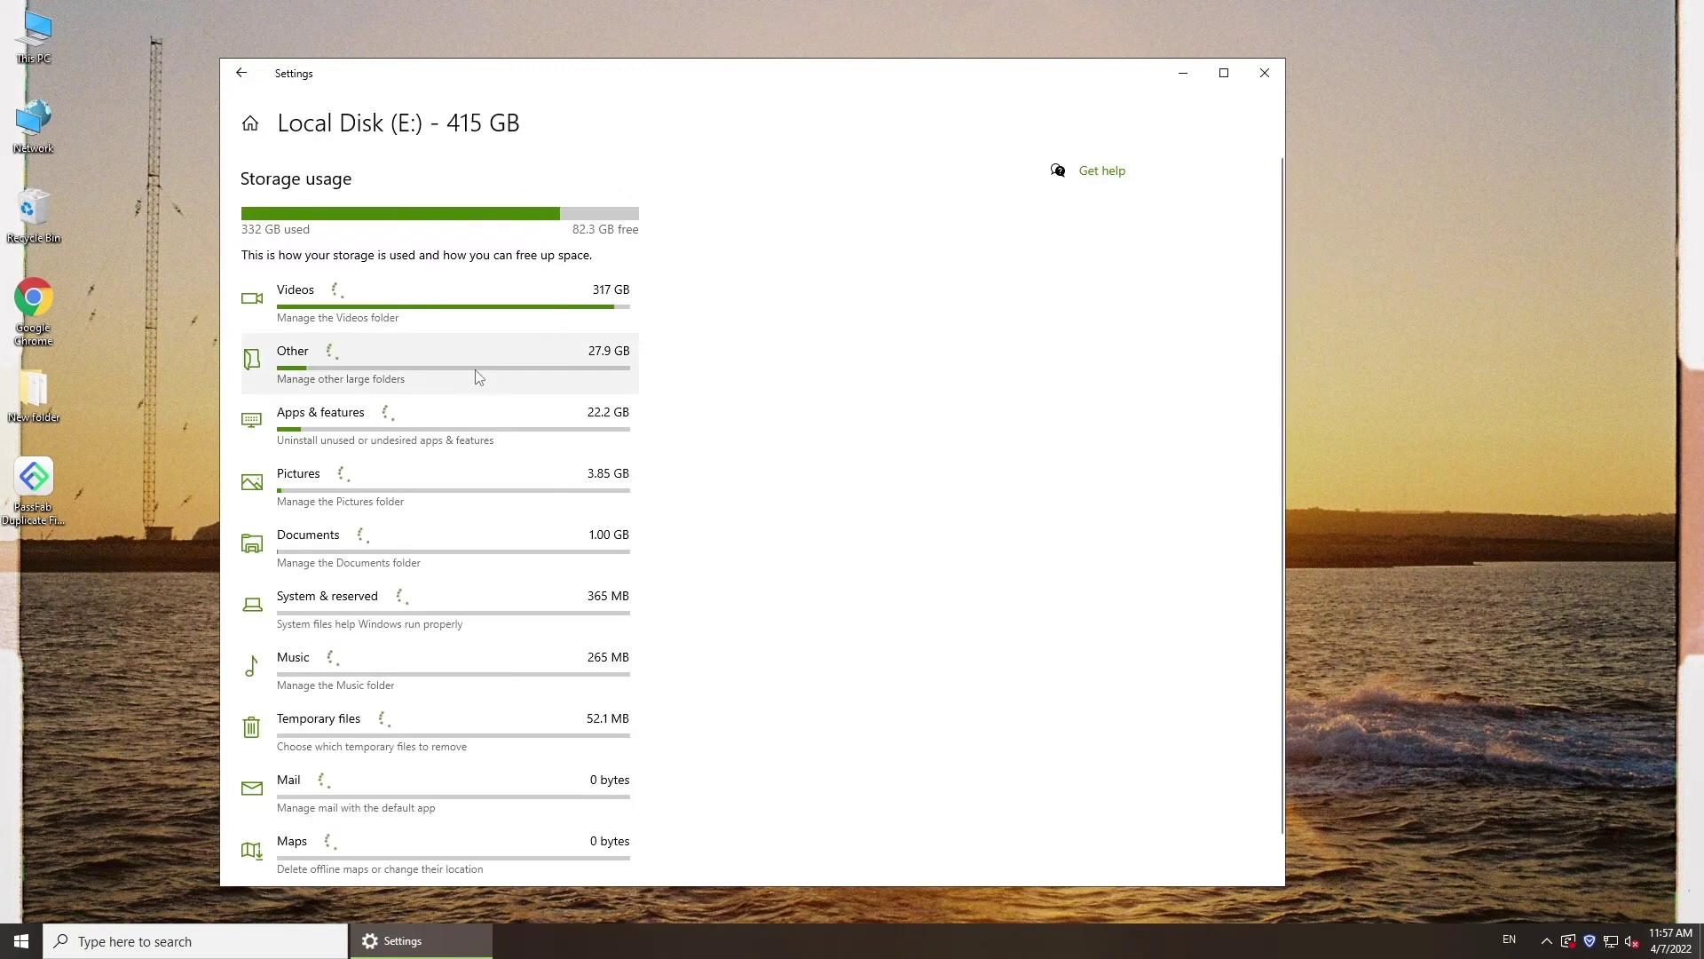
Check the E:\vidoes folder, then view This PC showing E: with 105 GB free of 415 GB
{"action": "left_click", "coordinate": [390, 308]}
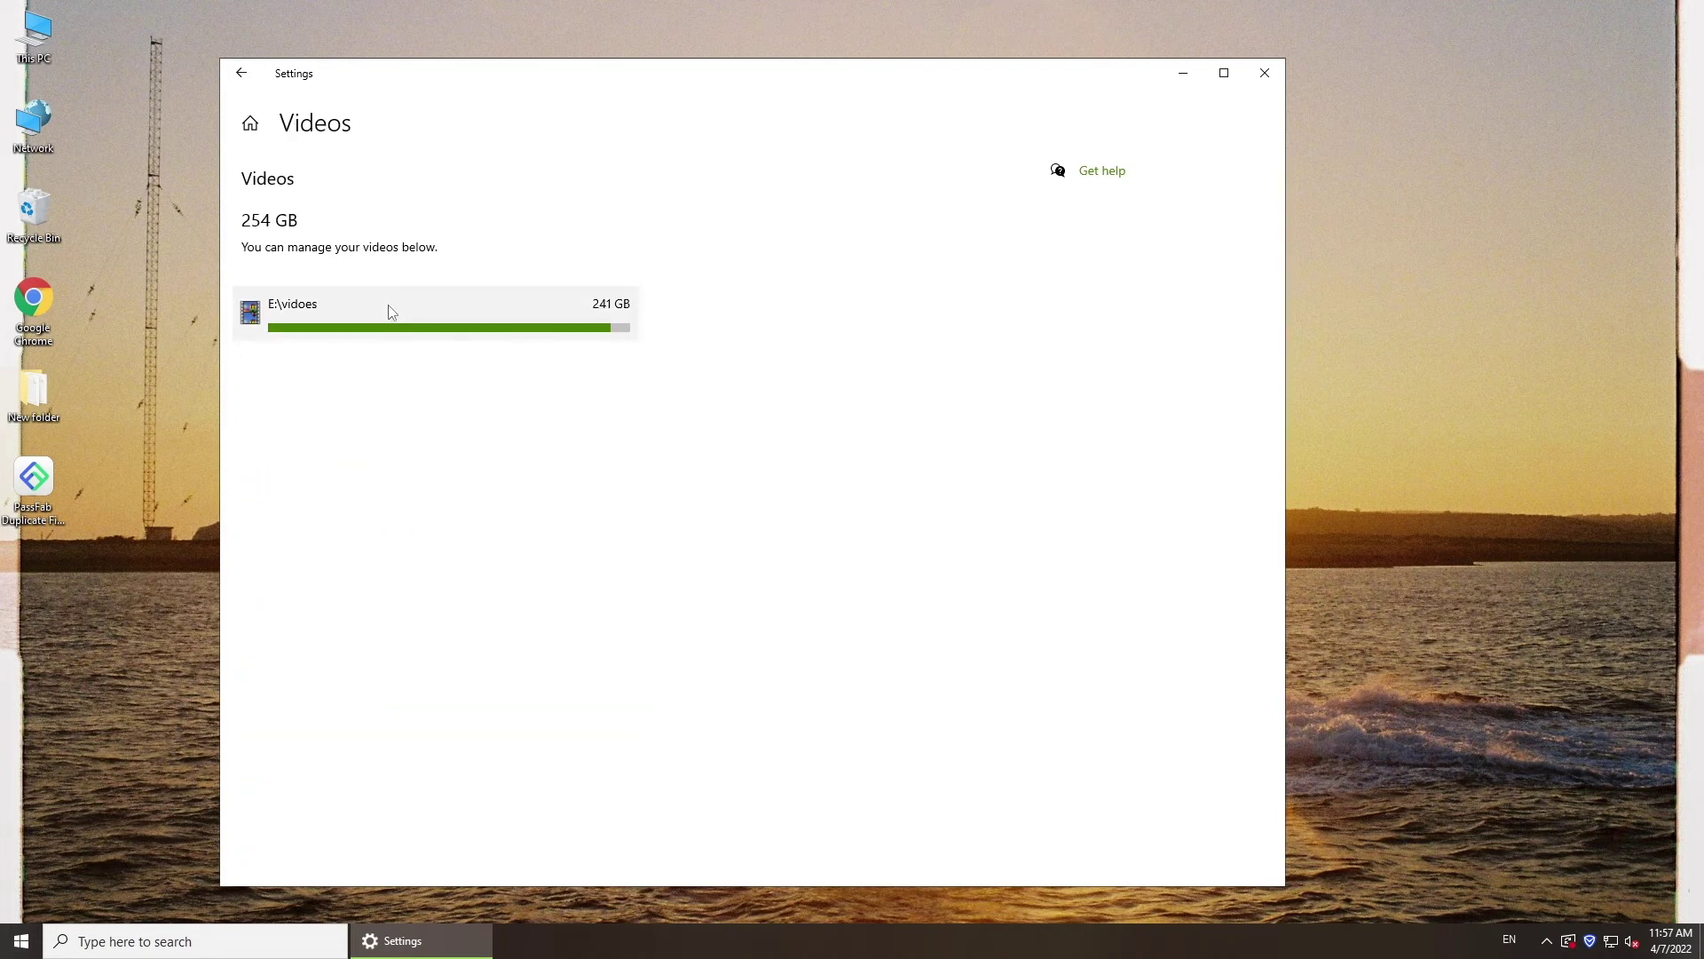
{"action": "left_click", "coordinate": [391, 310]}
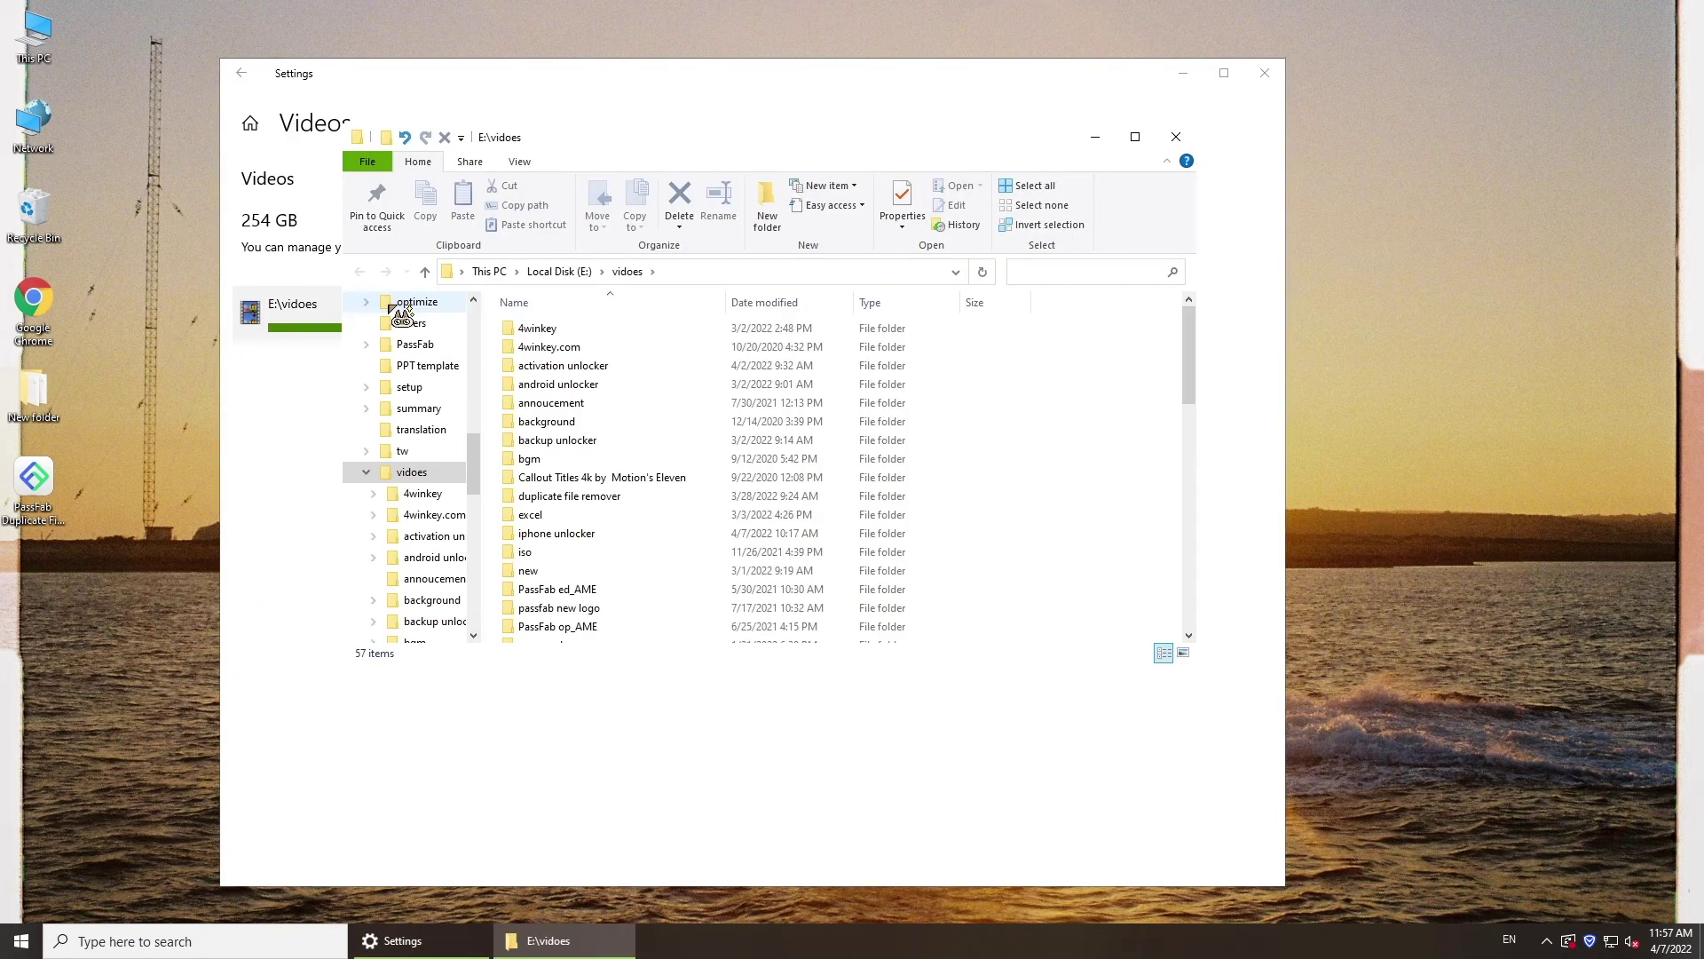
{"action": "scroll", "coordinate": [618, 453], "scroll_direction": "down", "scroll_amount": 4}
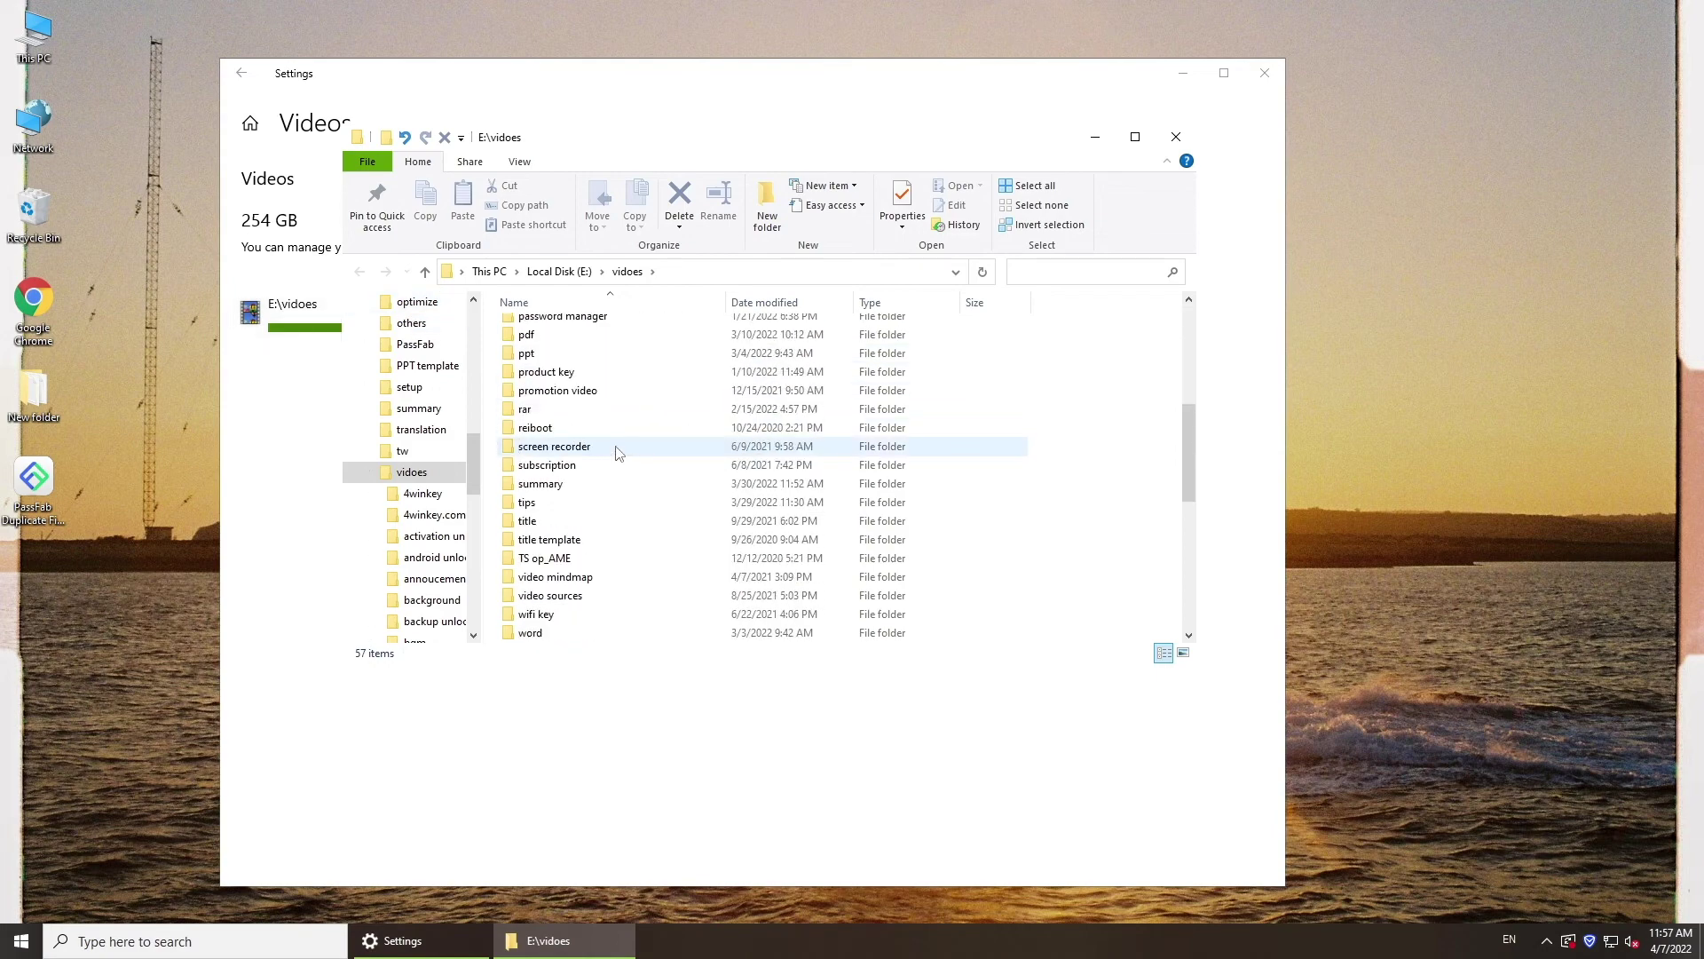
{"action": "scroll", "coordinate": [592, 400], "scroll_direction": "up", "scroll_amount": 1}
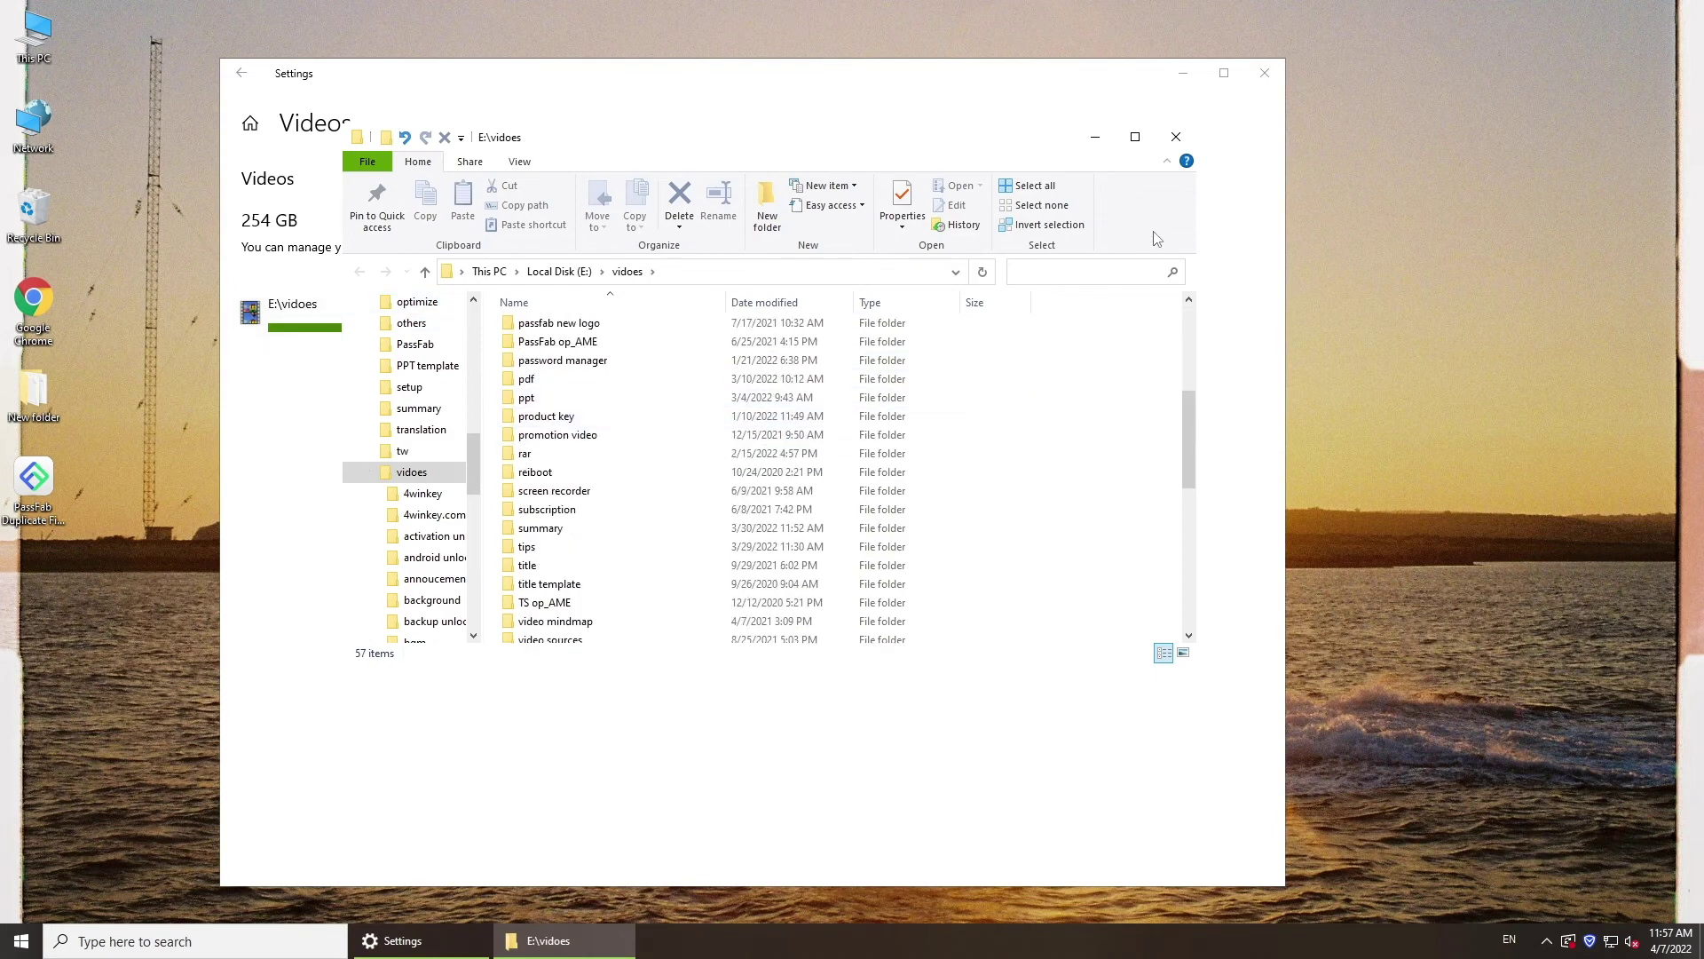
{"action": "left_click", "coordinate": [1176, 137]}
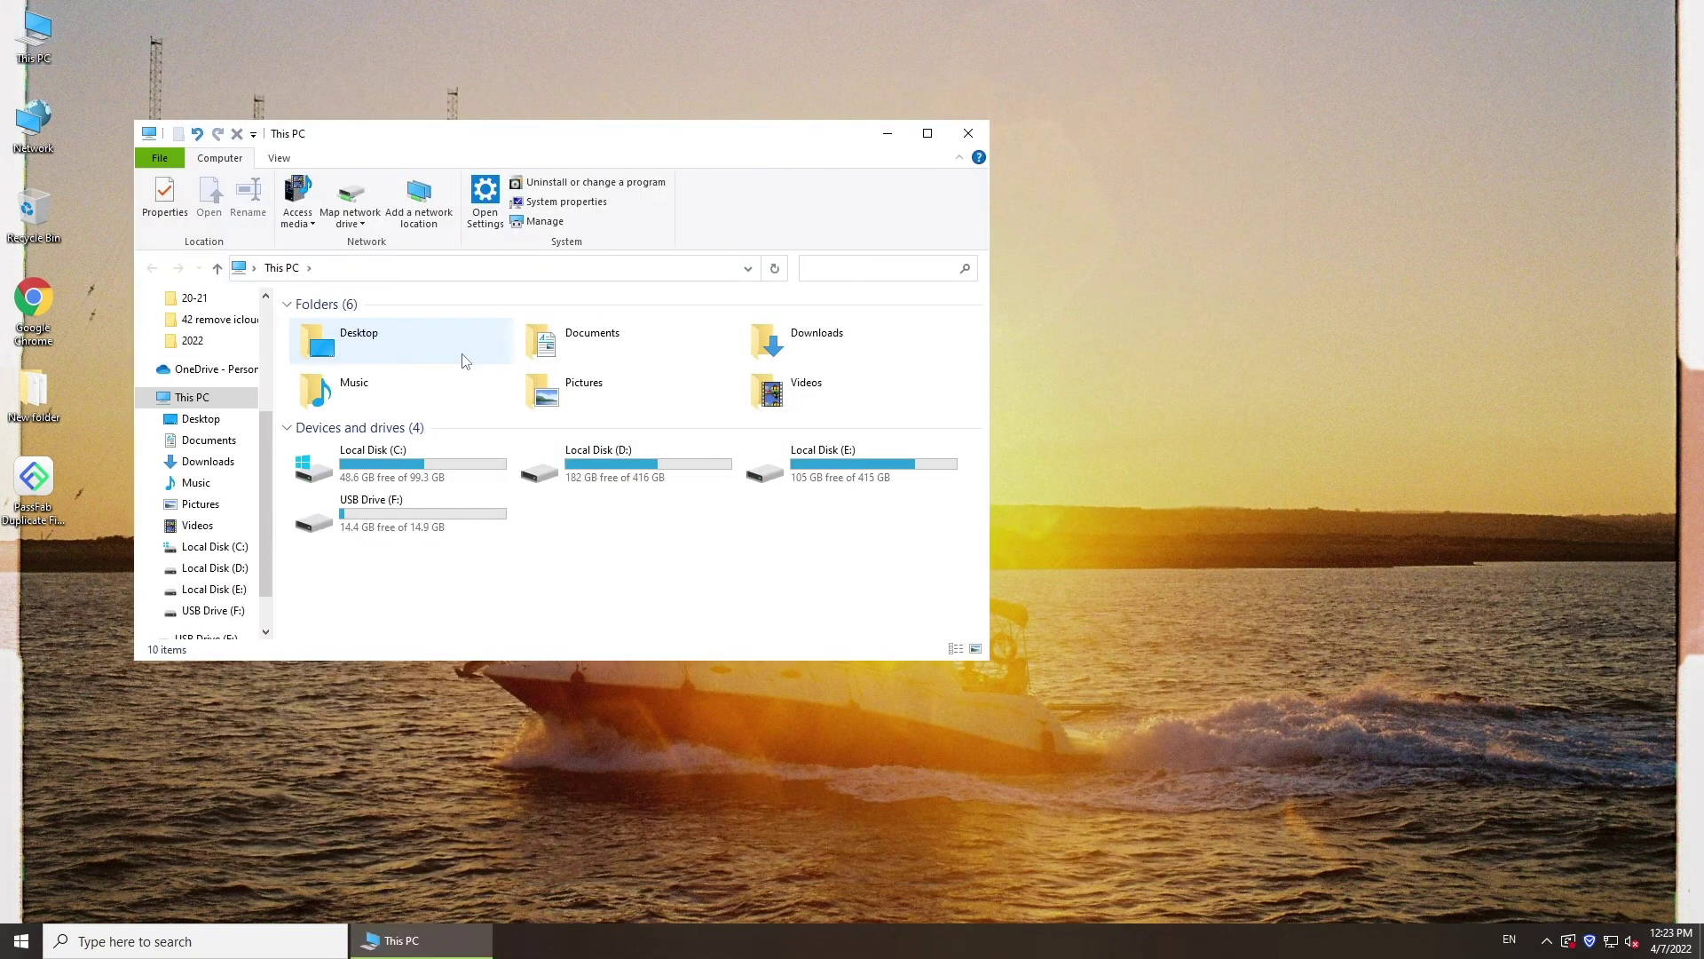
{"action": "left_click_drag", "start_coordinate": [722, 145], "coordinate": [921, 176]}
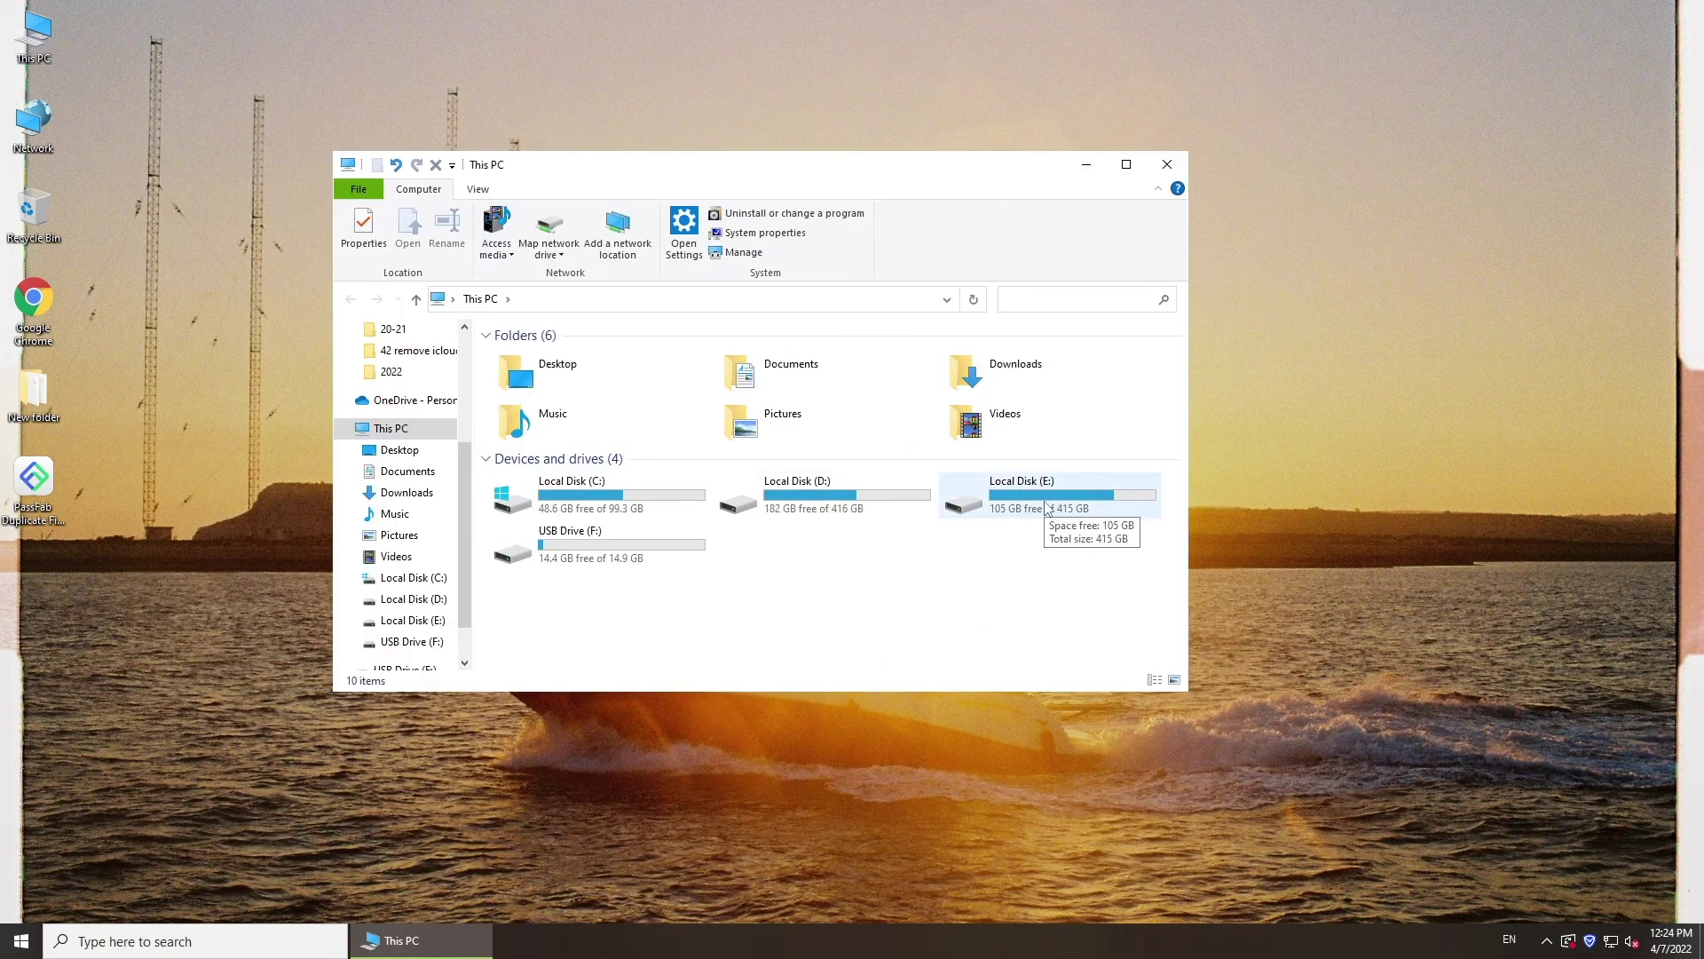